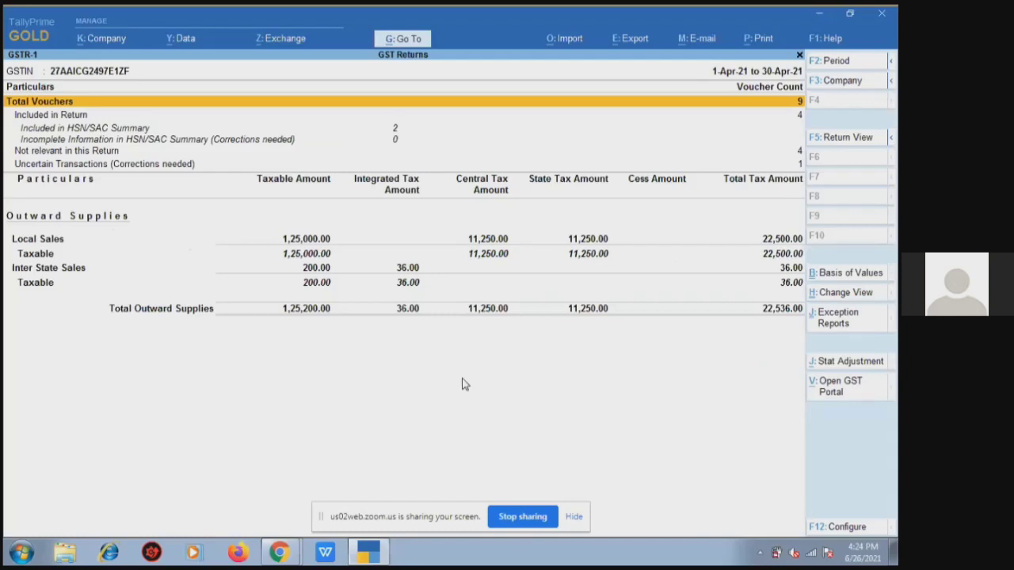
Switch the GSTR-1 report to Return View and examine the voucher statistics behind Total Vouchers
left_click(833, 141)
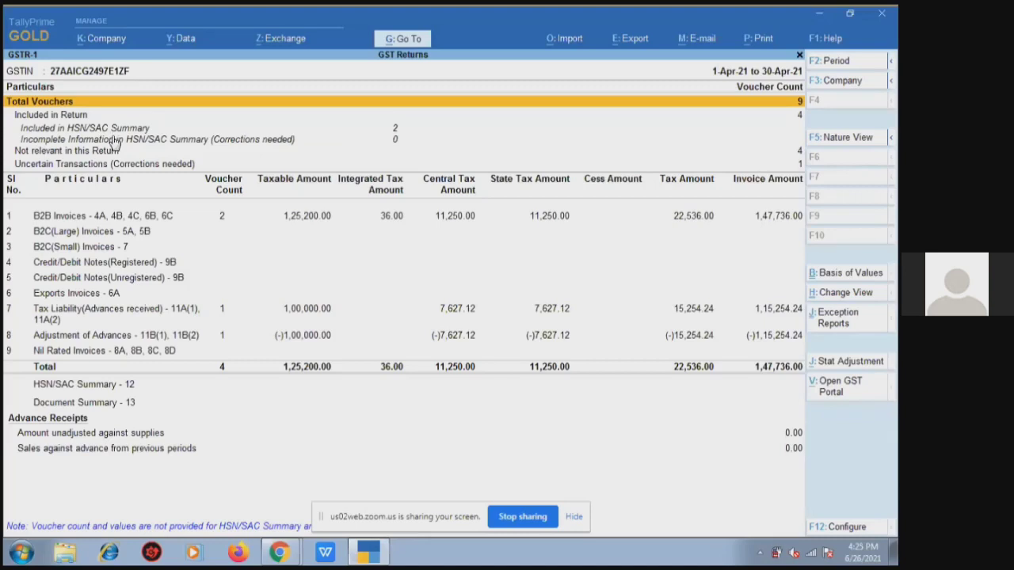
key("Return")
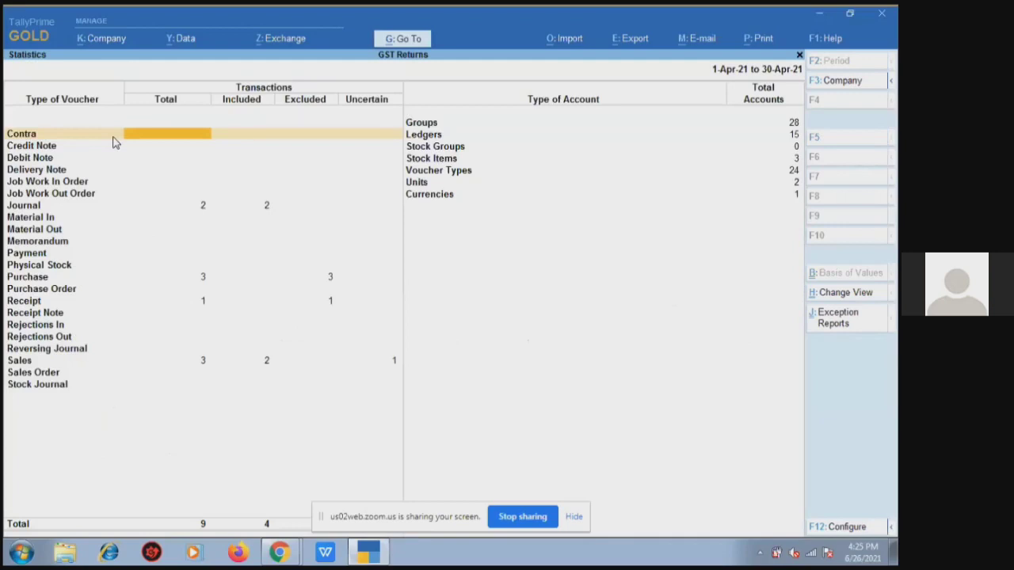
key("Escape")
Examine the voucher types under Included in Return and the vouchers included in the HSN/SAC Summary
key("Down")
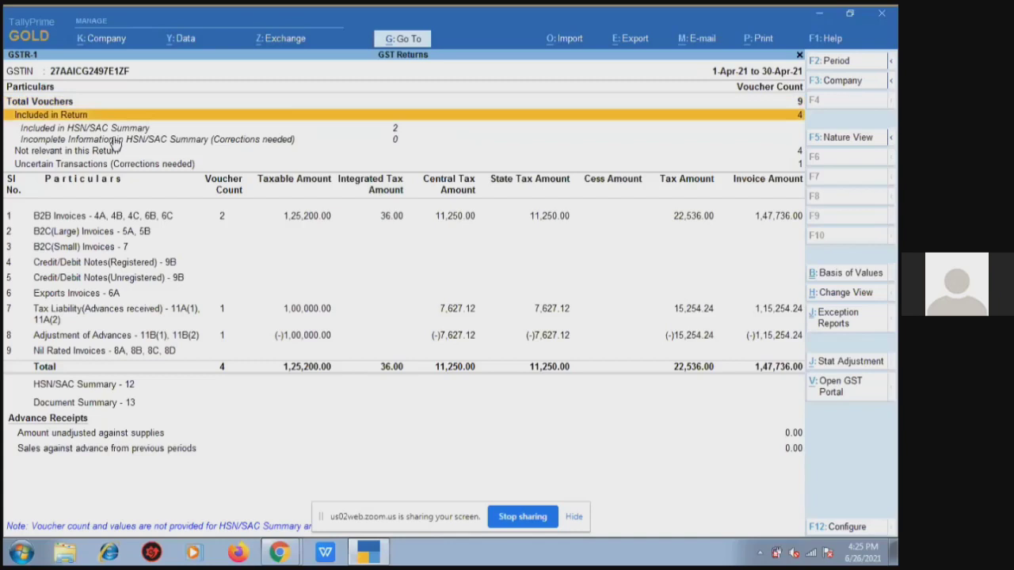
key("Return")
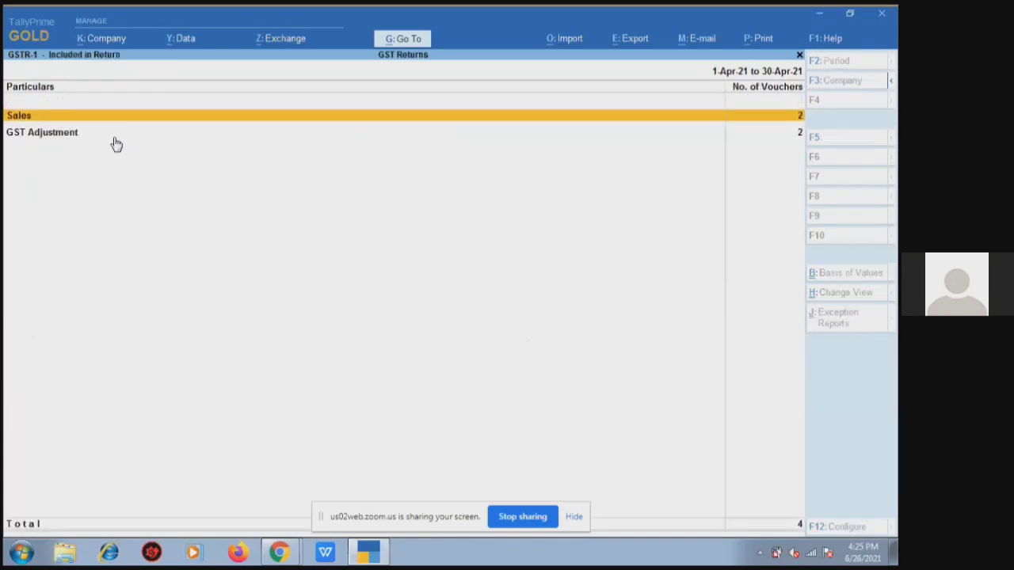
key("Escape")
key("Down")
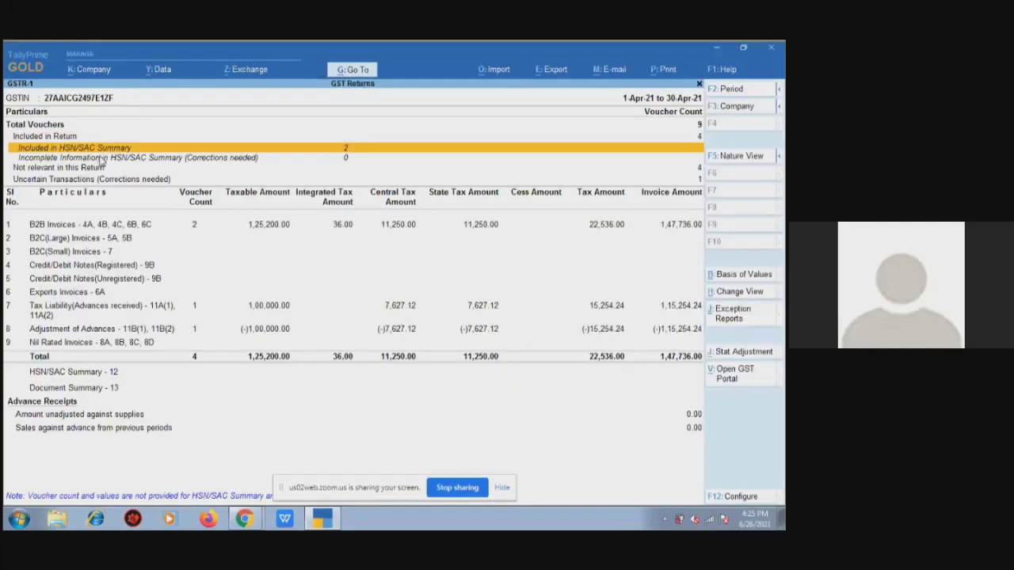
key("Return")
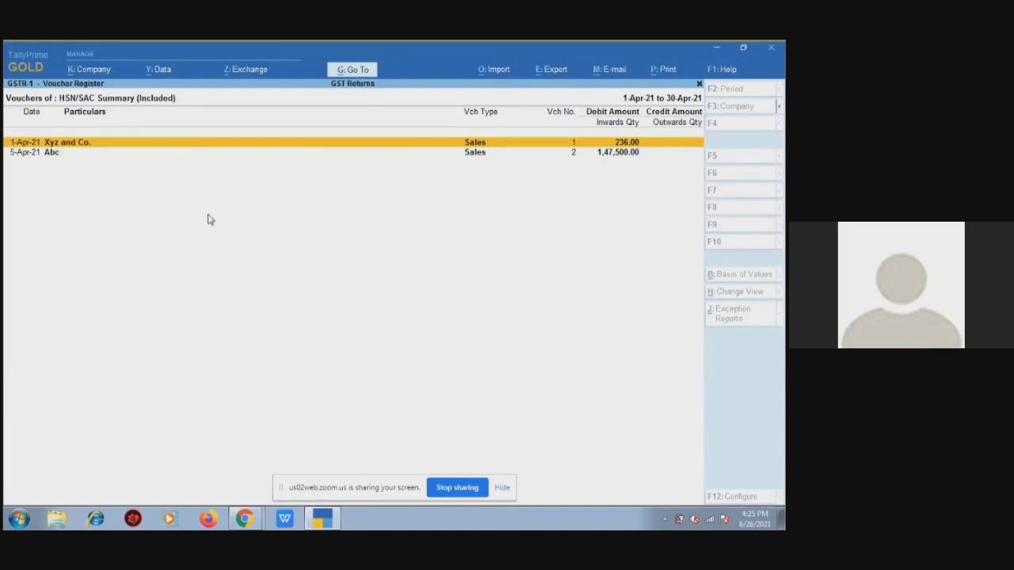
key("Escape")
Examine the vouchers listed as transactions of other GST returns under Not relevant in this Return
key("Down")
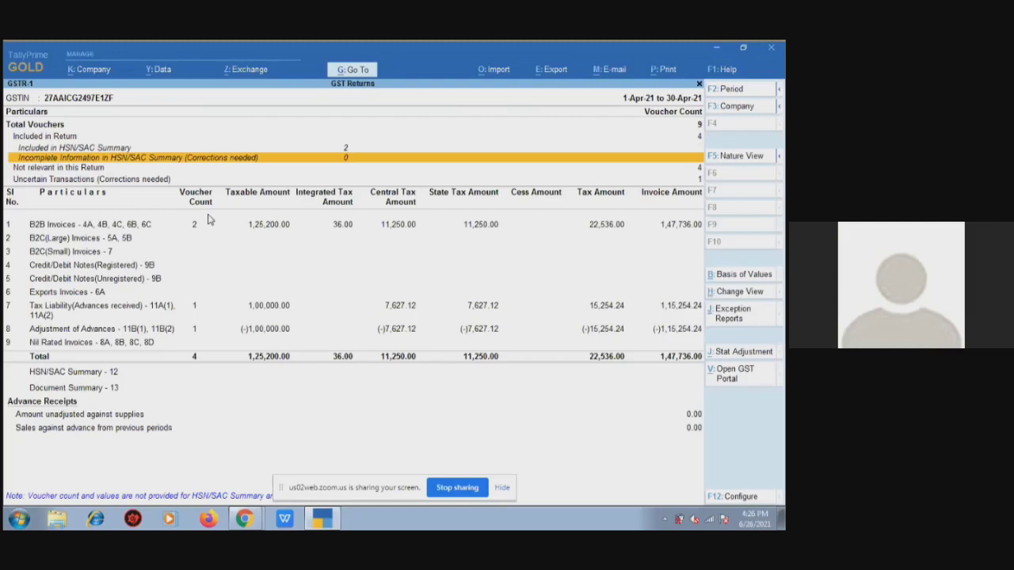
key("Down")
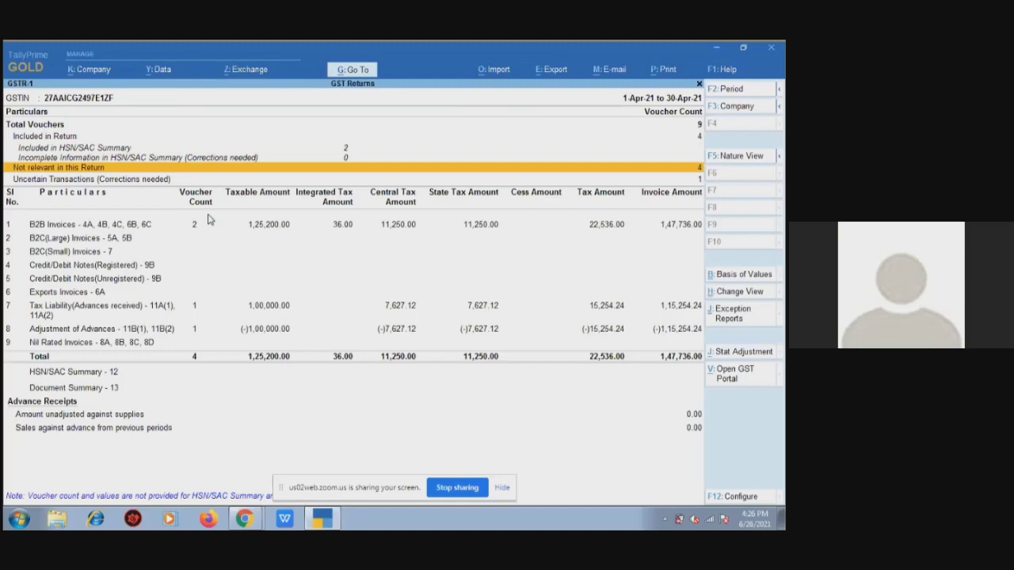
key("Return")
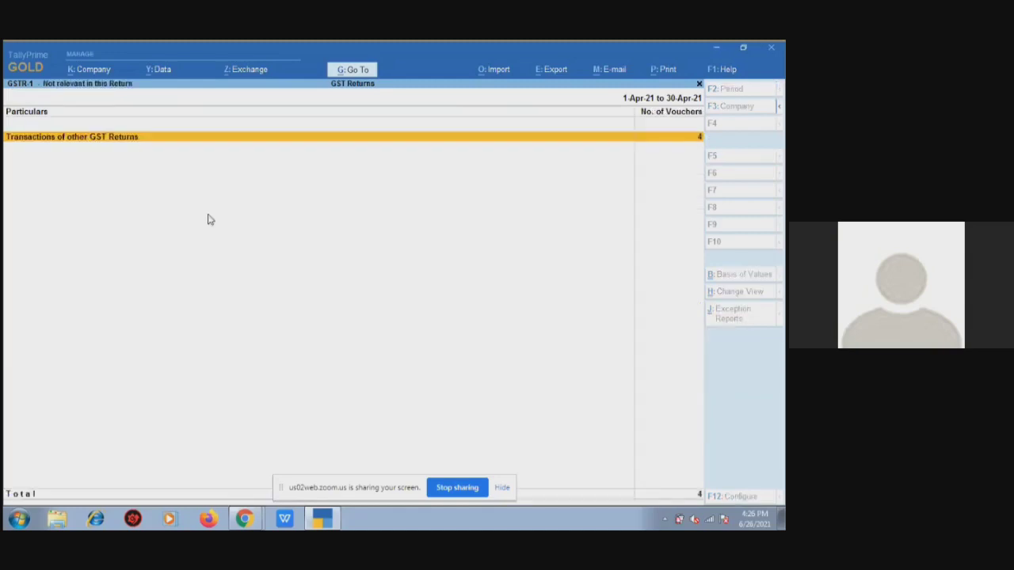
key("Return")
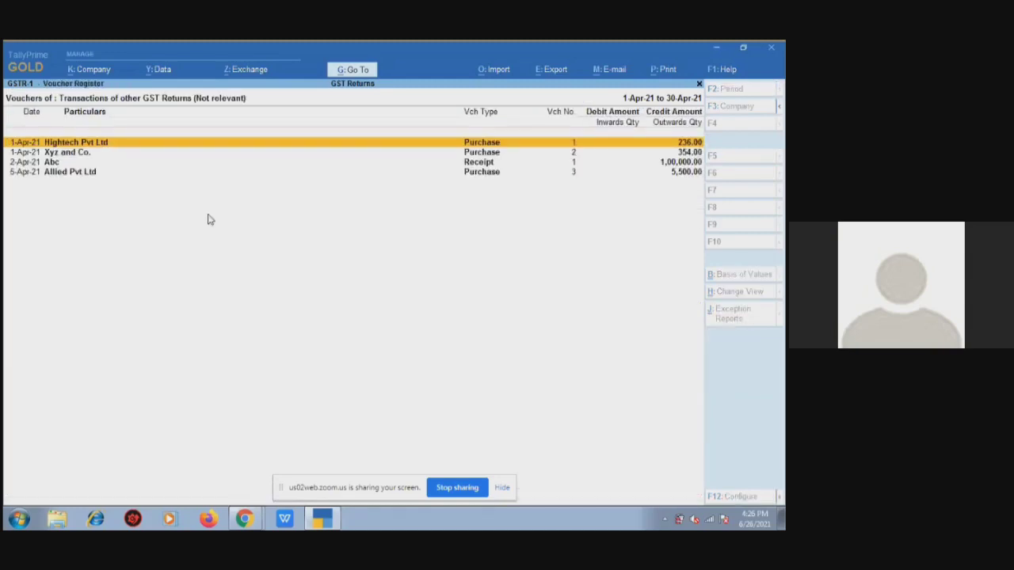
key("Escape")
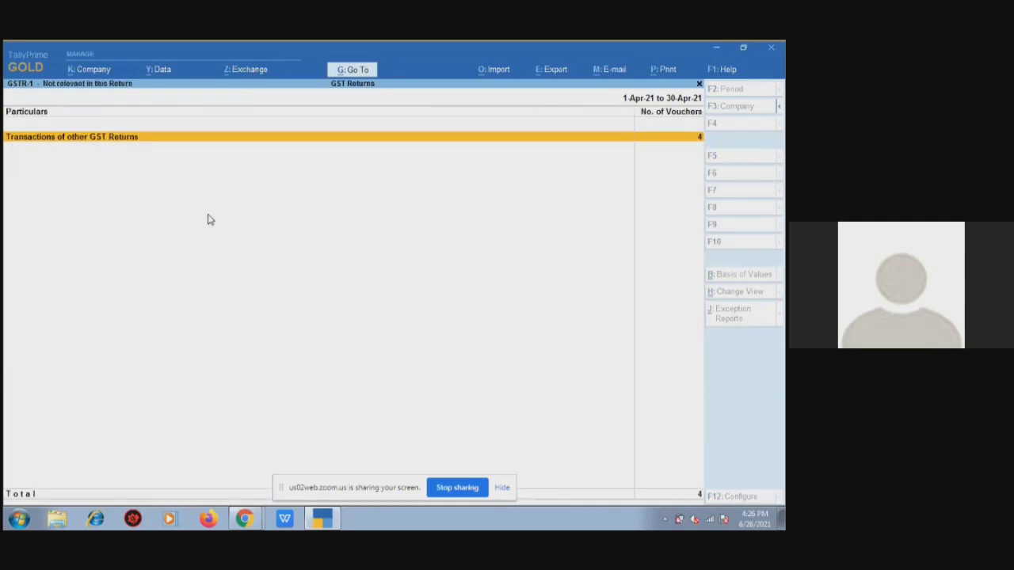
key("Escape")
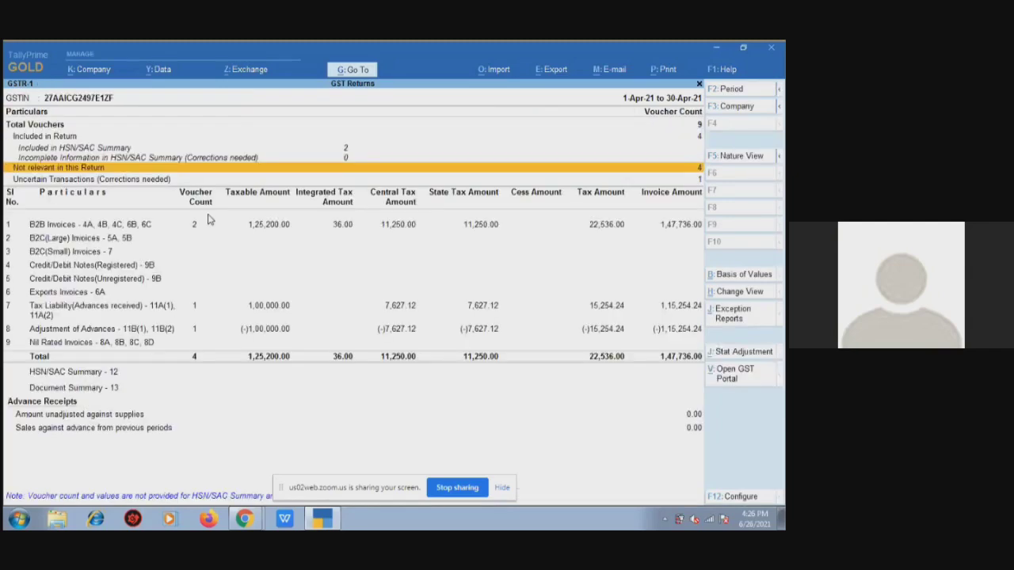
Examine the list of exceptions under Uncertain Transactions (Corrections needed)
key("Down")
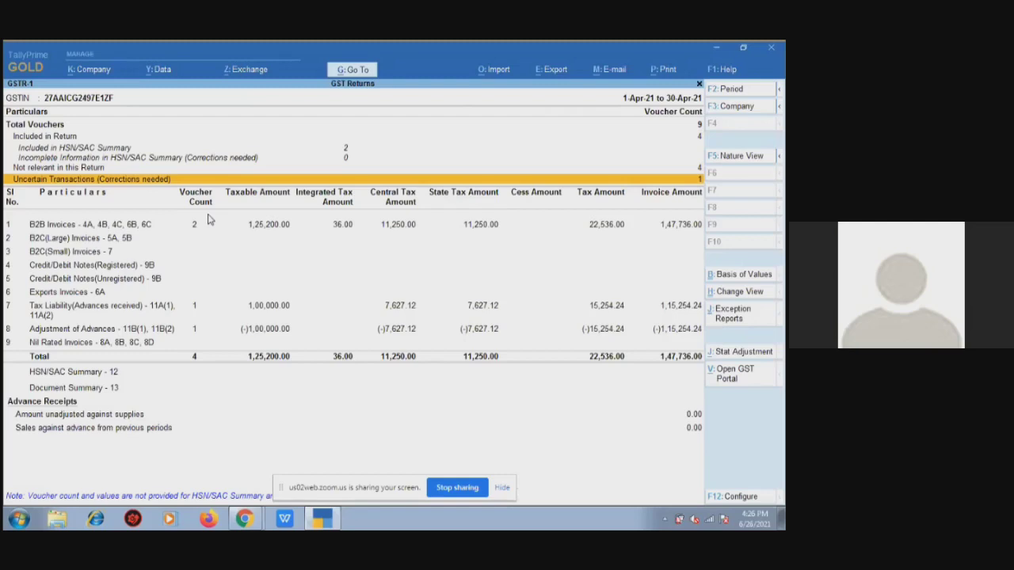
key("Return")
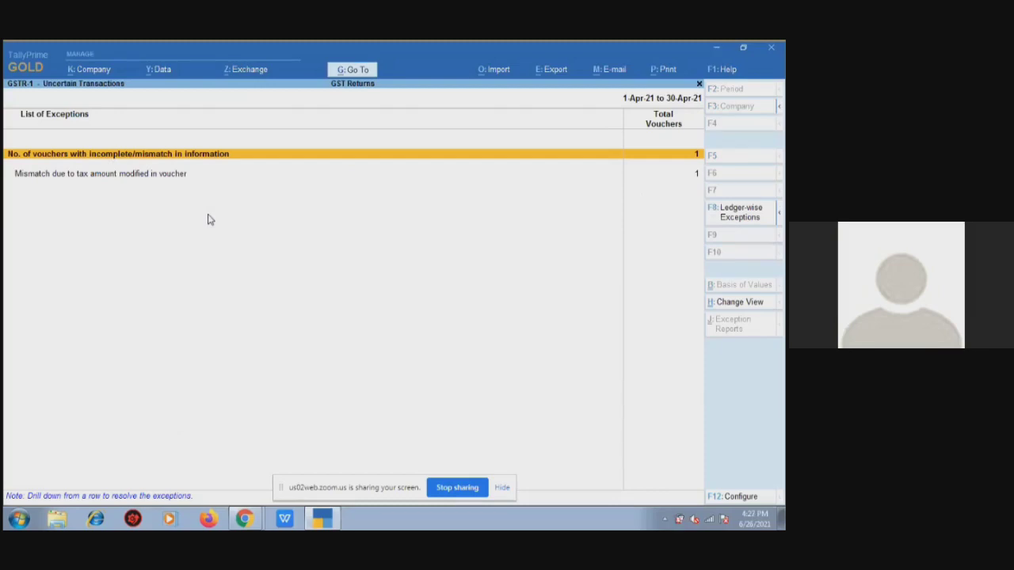
key("Escape")
Review the GSTR-1 return sections one by one, from B2B Invoices through Nil Rated Invoices
key("Down")
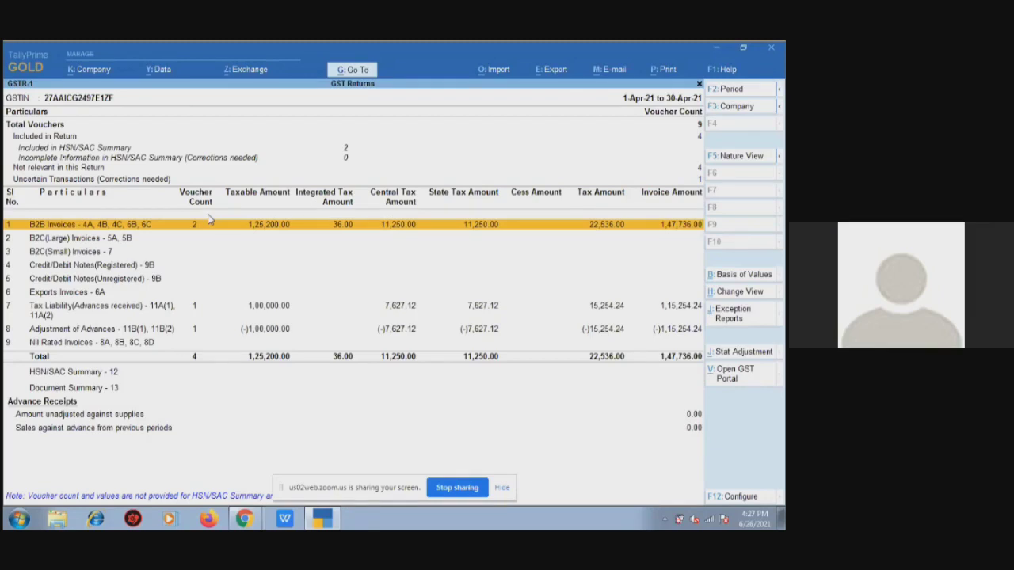
key("Down")
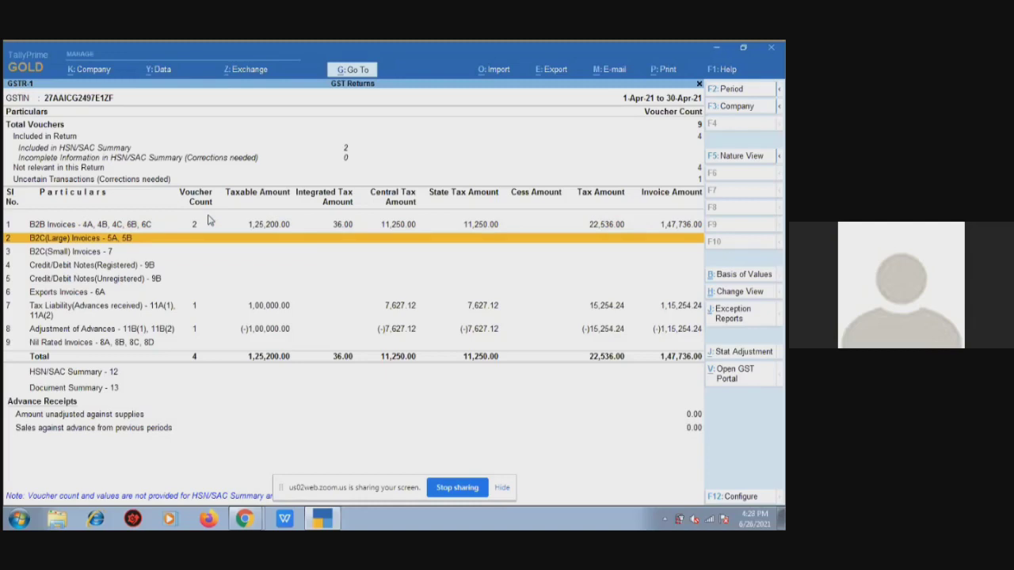
key("Down")
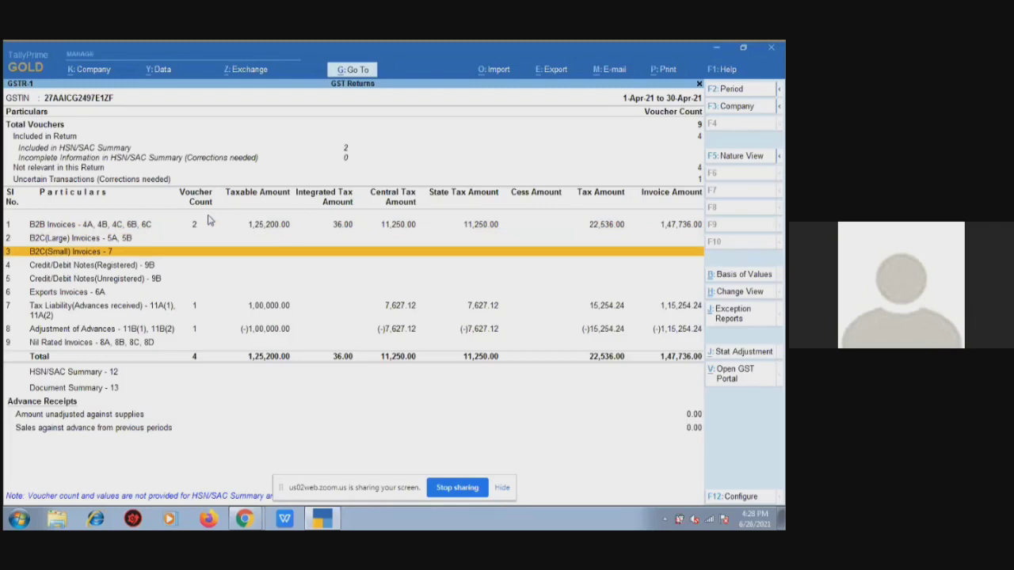
key("Down")
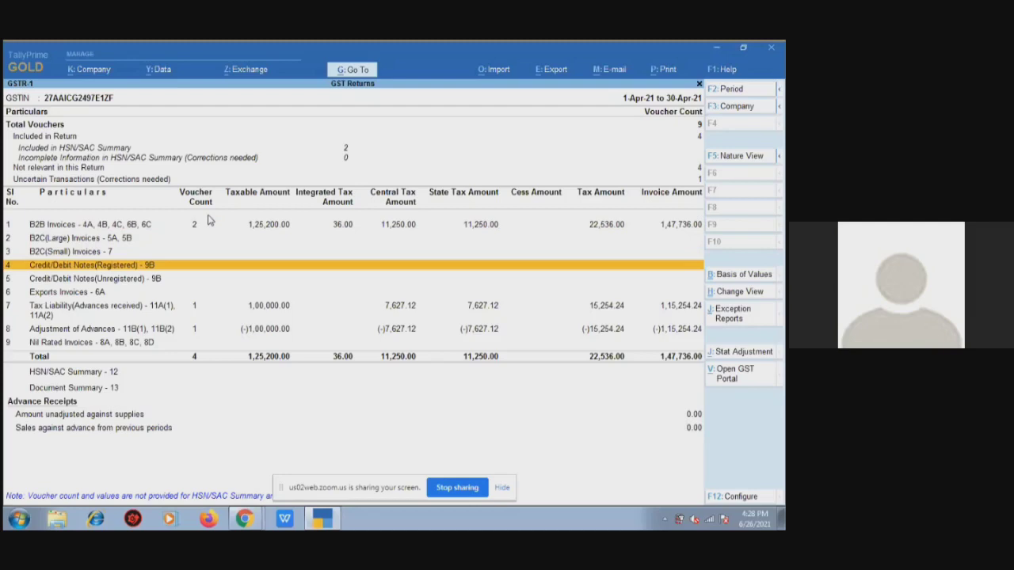
key("Down")
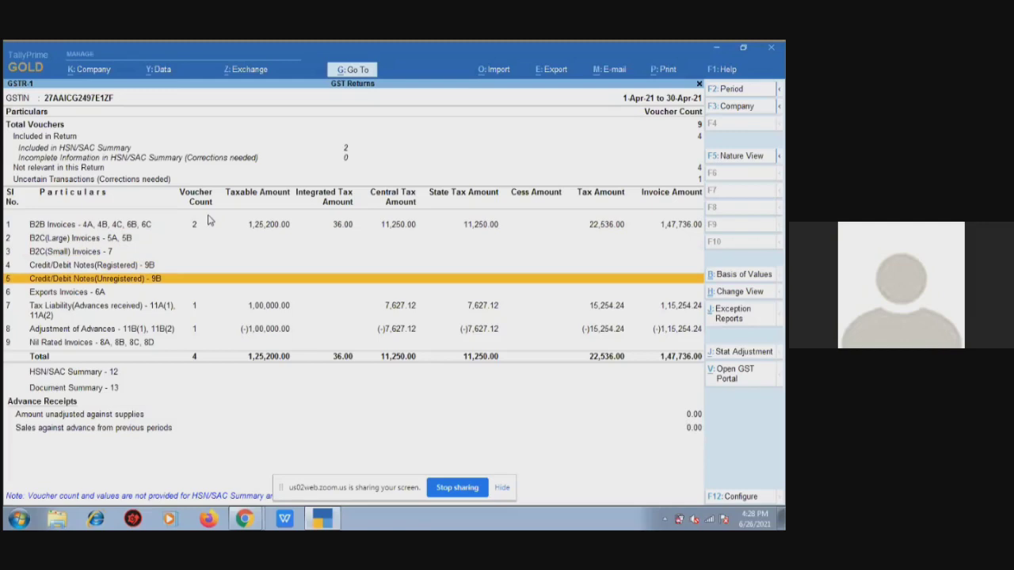
key("Down")
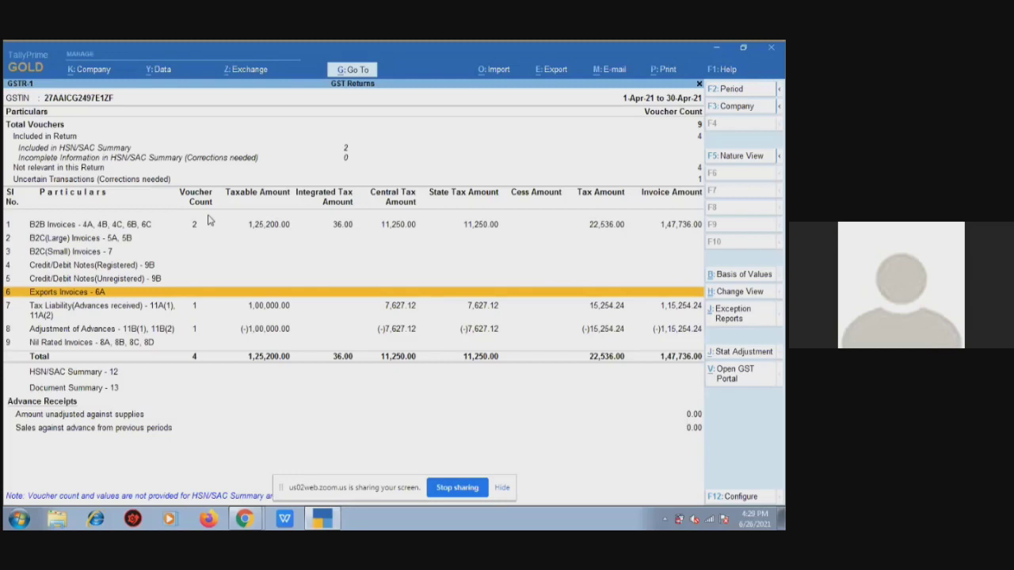
key("Down")
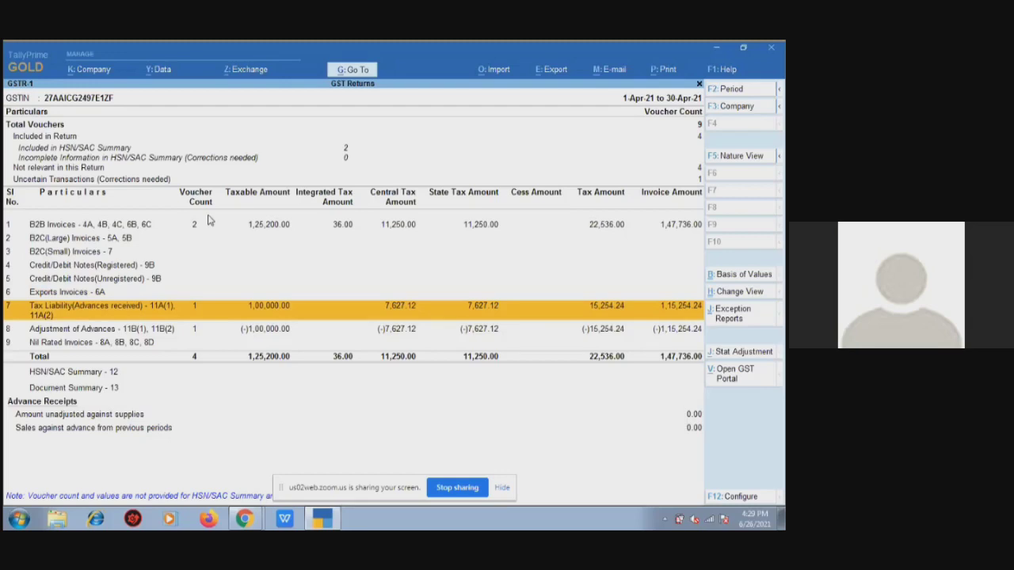
key("Down")
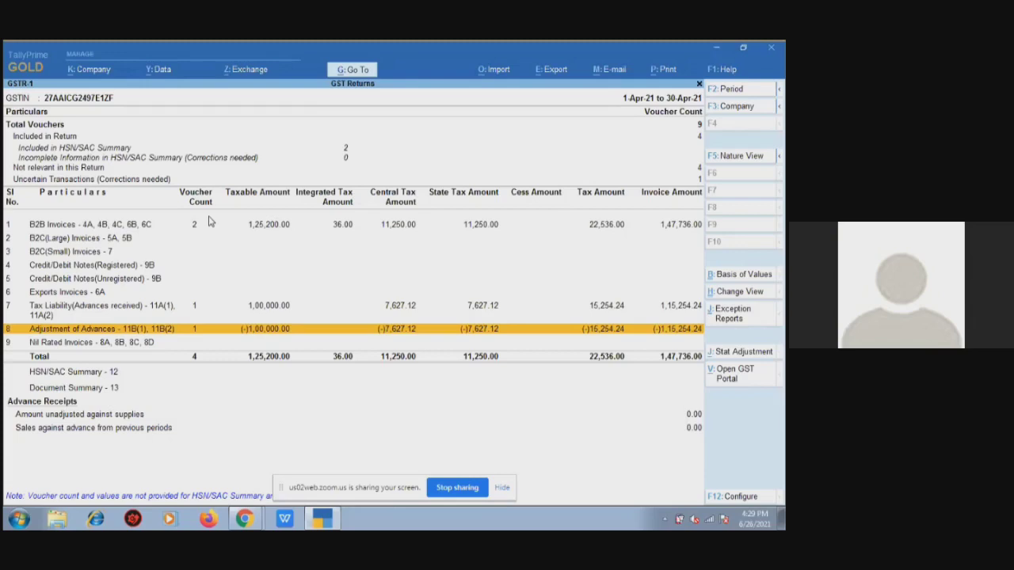
key("Up")
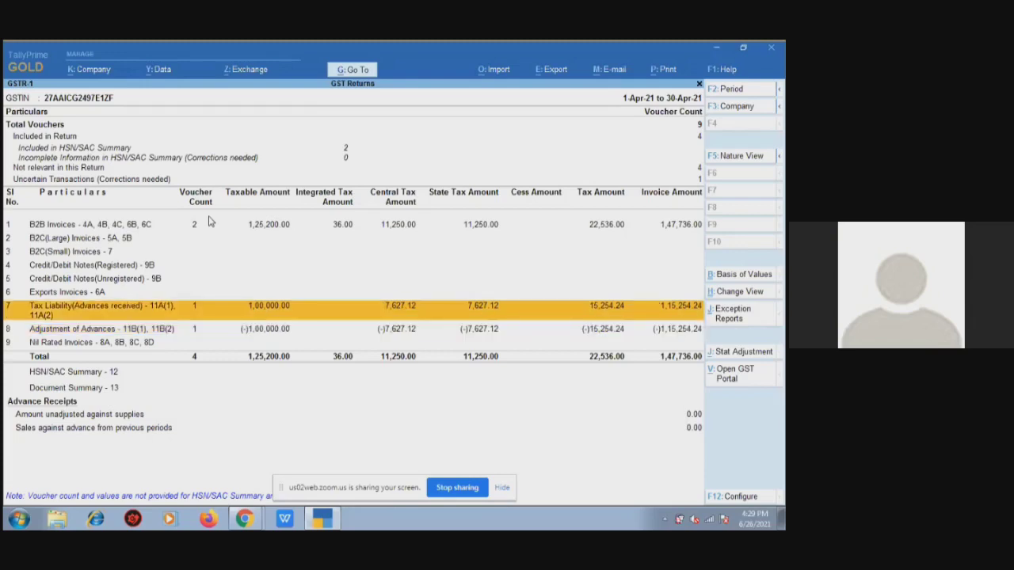
key("Down")
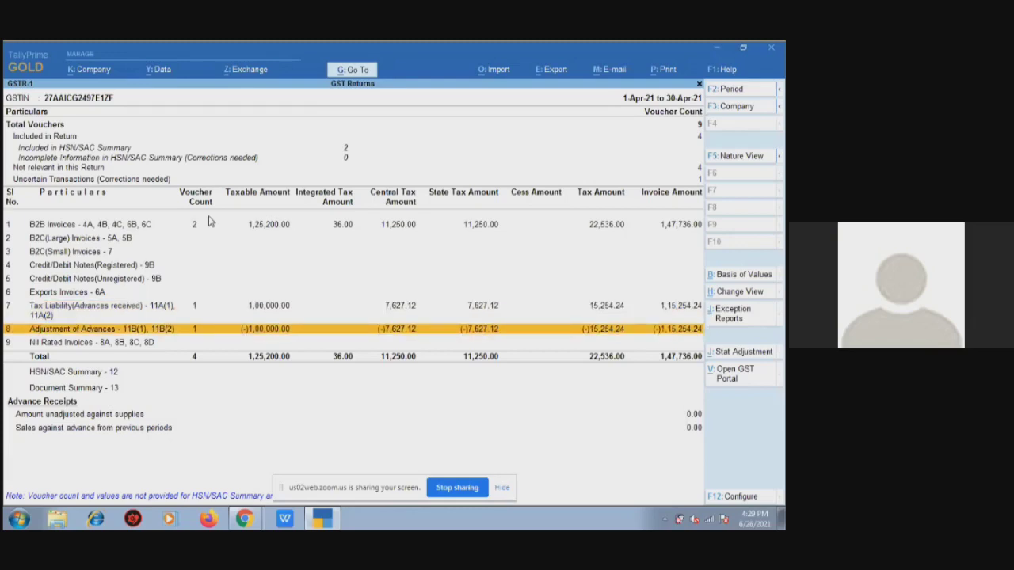
key("Down")
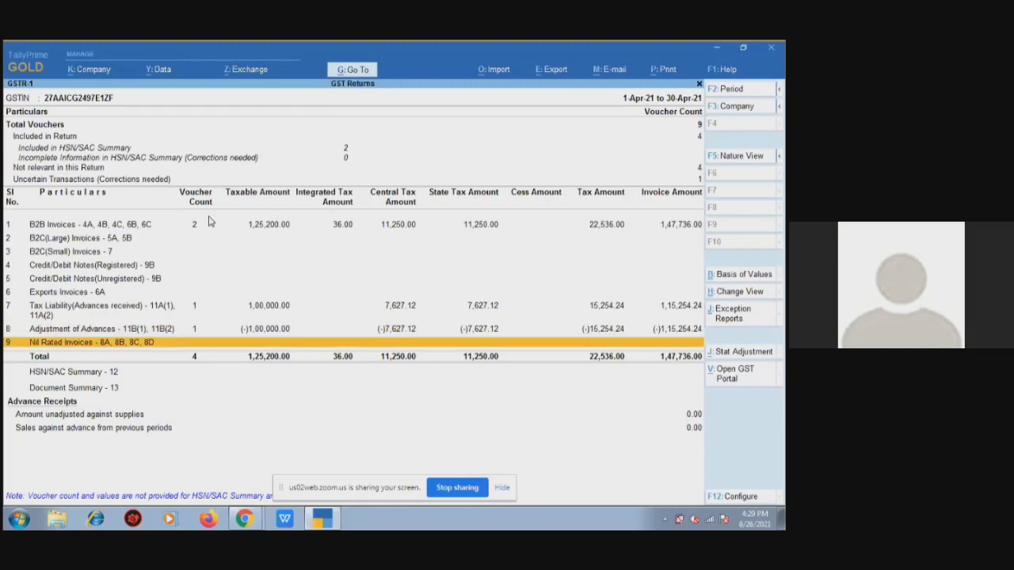
Examine the HSN/SAC Summary - 12 section, including its included and incomplete-information voucher rows
key("Down")
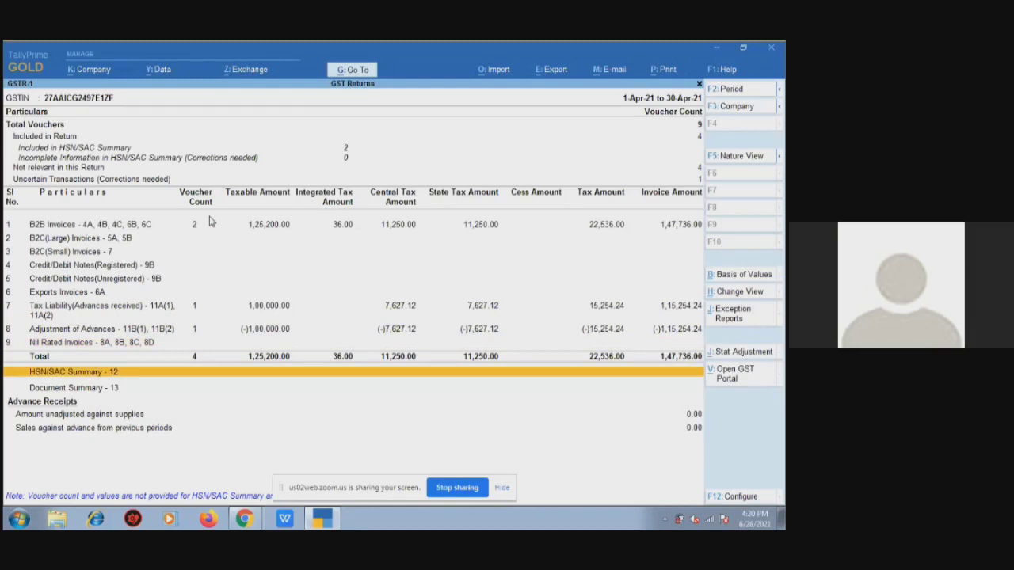
key("Return")
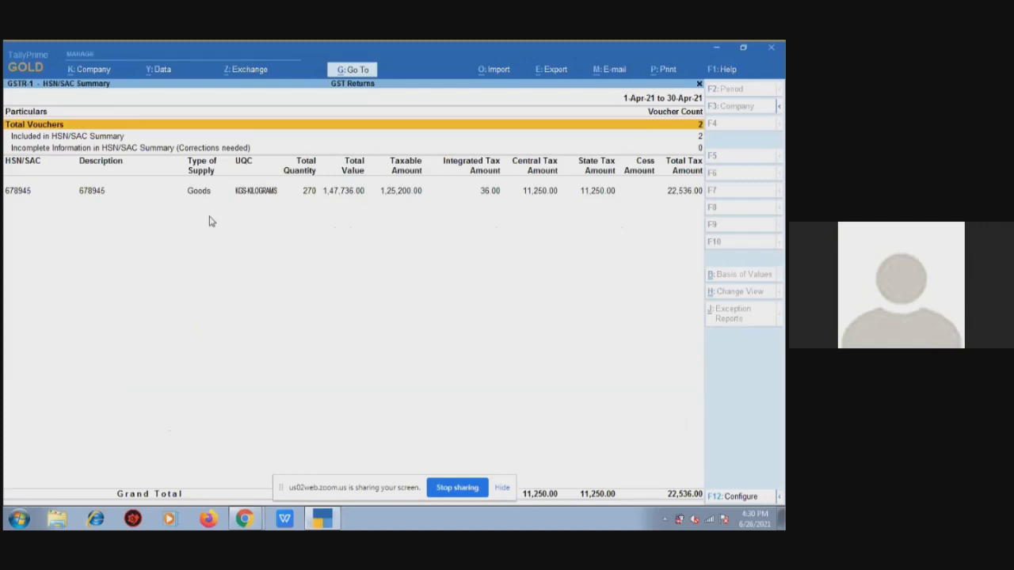
key("Down")
key("Up")
key("Down")
key("Down")
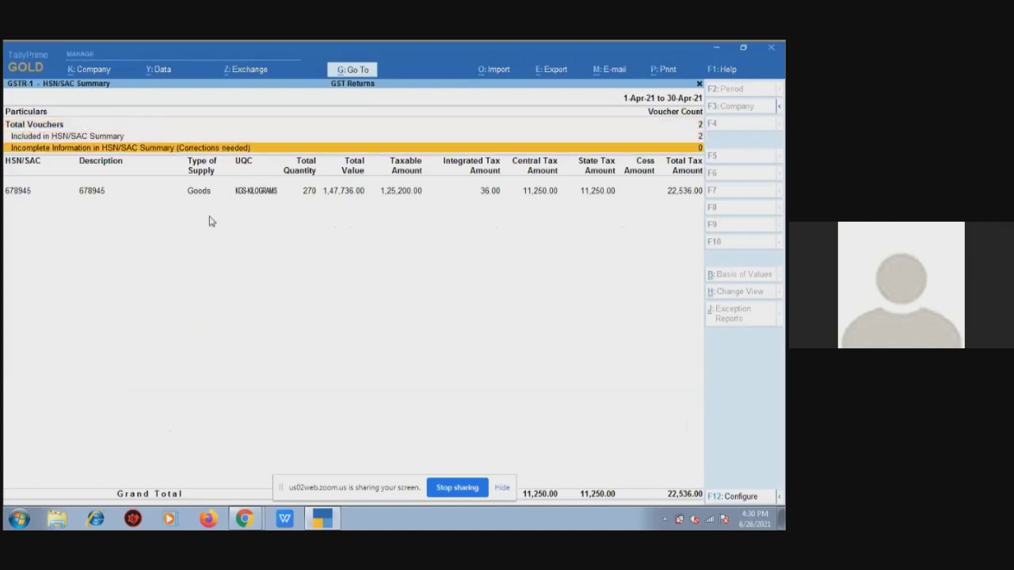
key("Up")
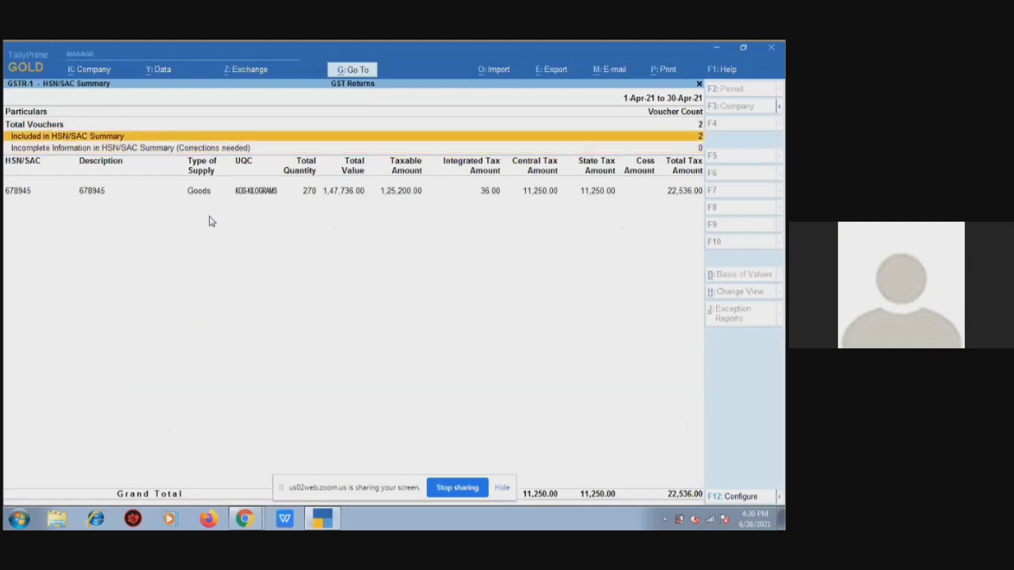
key("Escape")
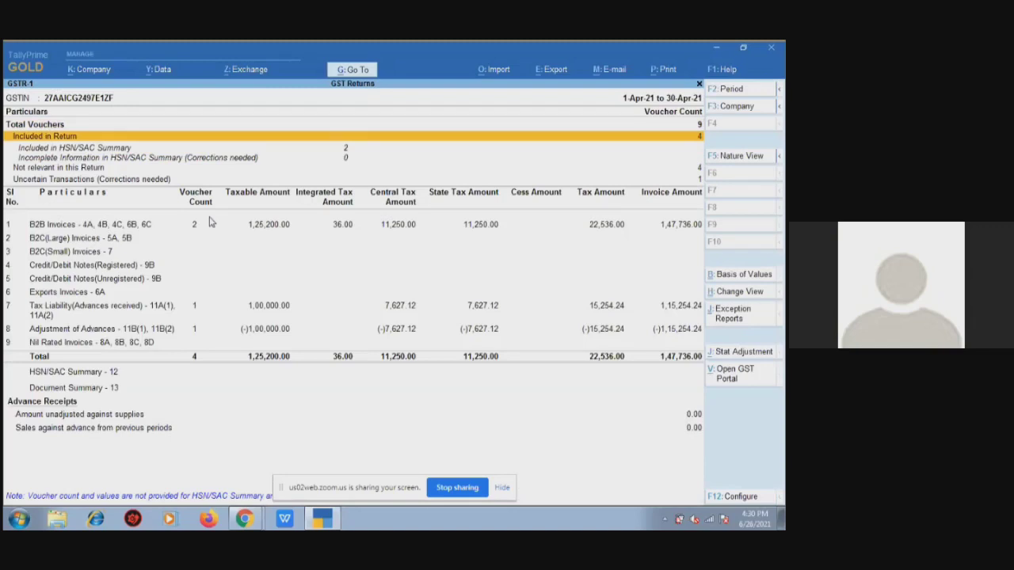
Examine the Document Summary - 13 section and the two Advance Receipts rows of the return
key("Down")
key("Down")
key("Down")
key("Down")
key("Down")
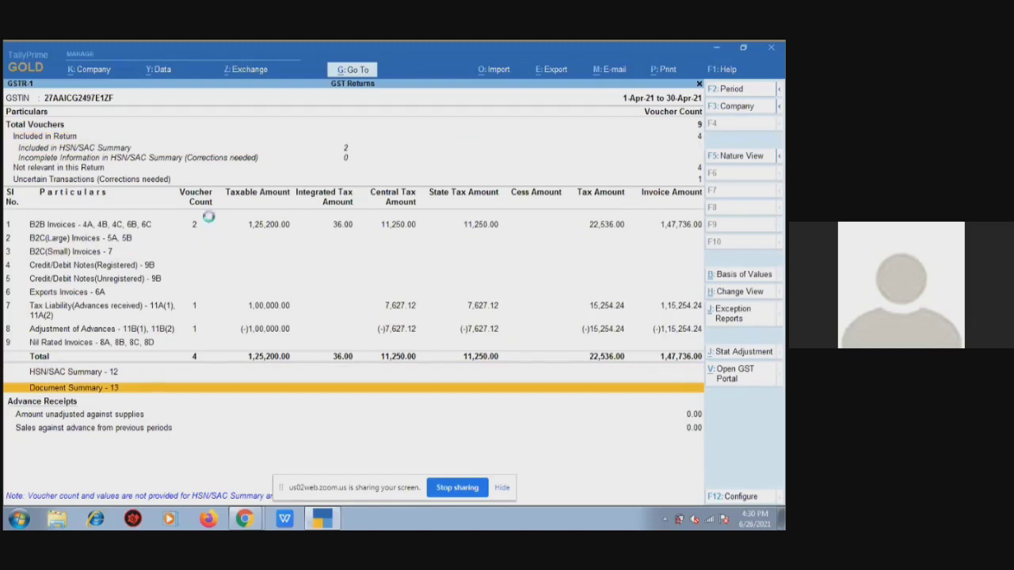
key("Return")
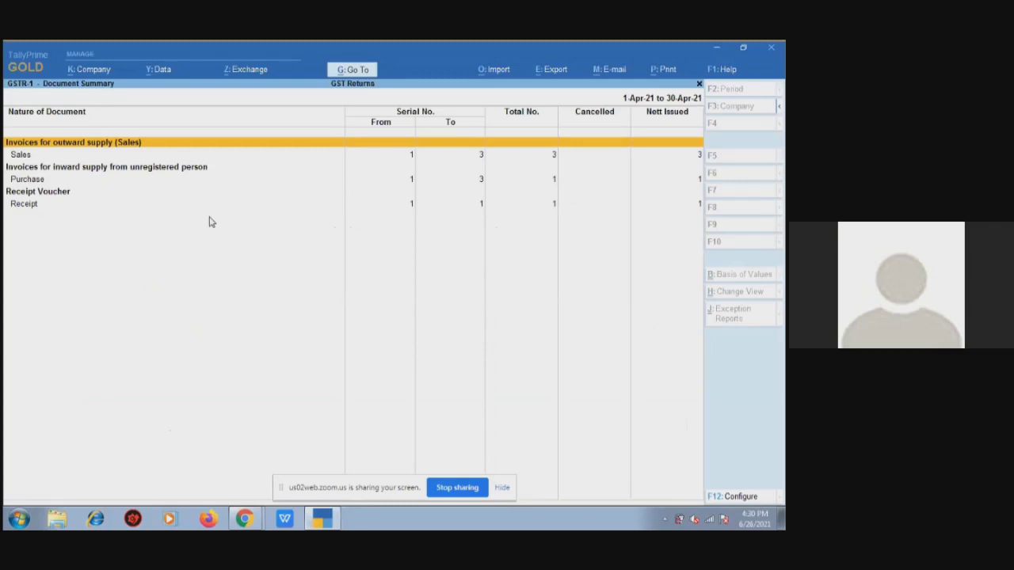
key("Escape")
key("Down")
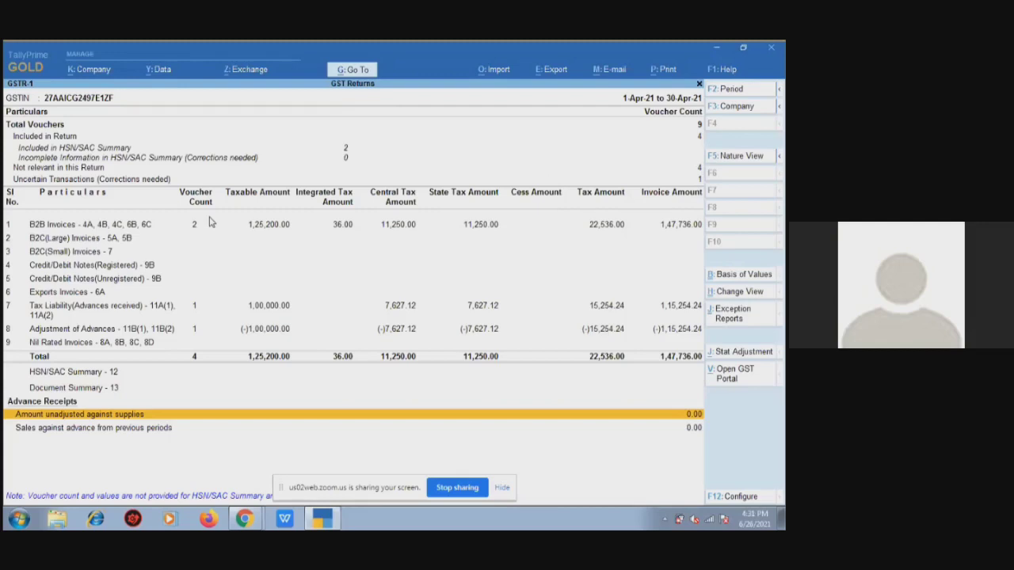
key("Down")
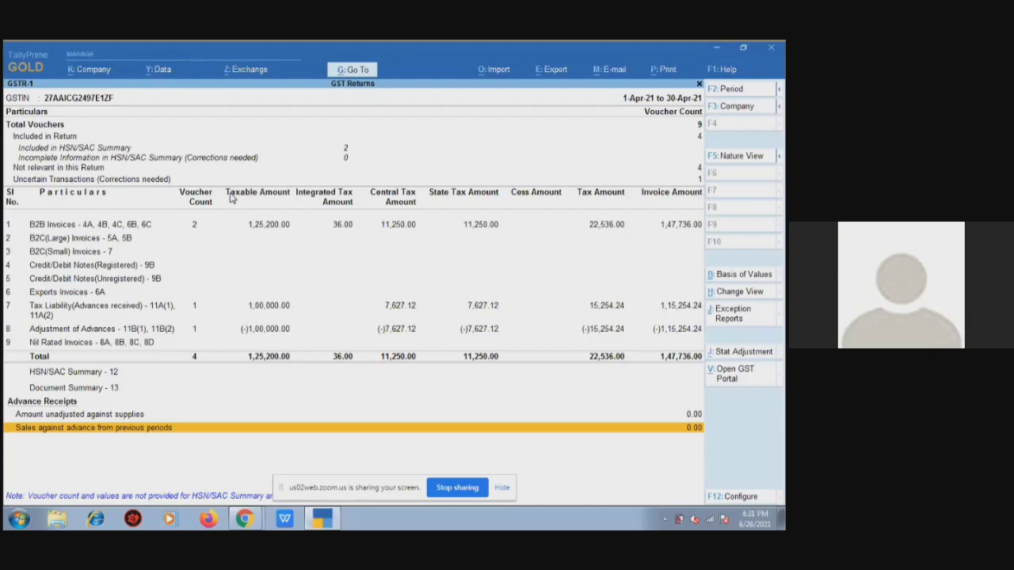
Examine the file formats offered for exporting the GSTR-1 E-Return, including JSON (Data Interchange), without exporting
left_click(547, 77)
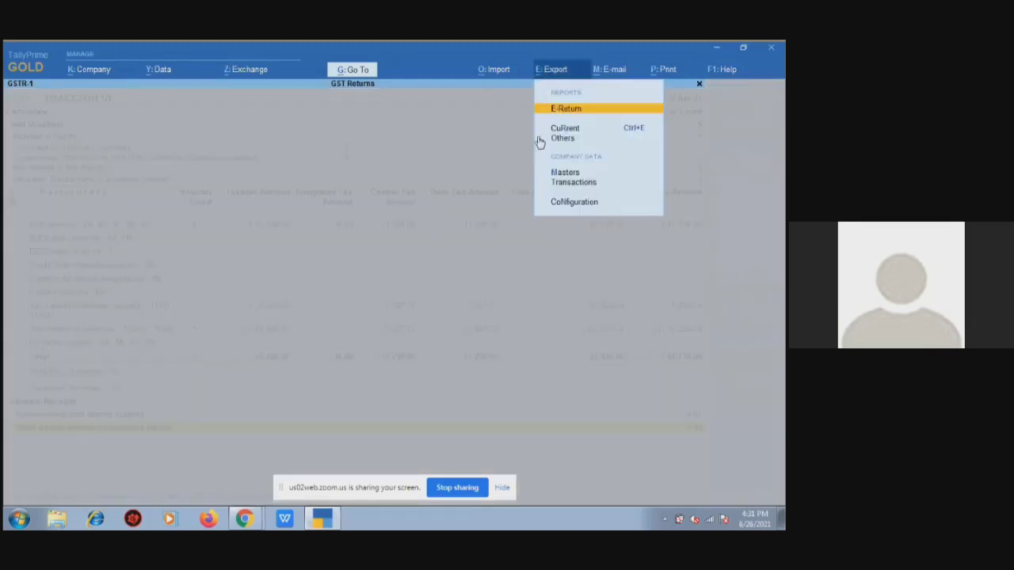
key("Return")
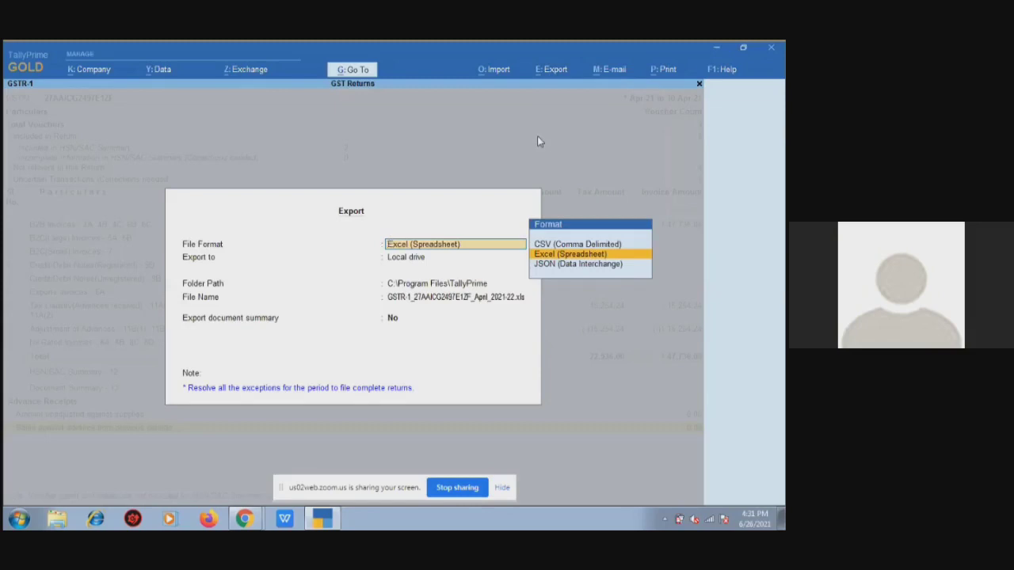
key("Down")
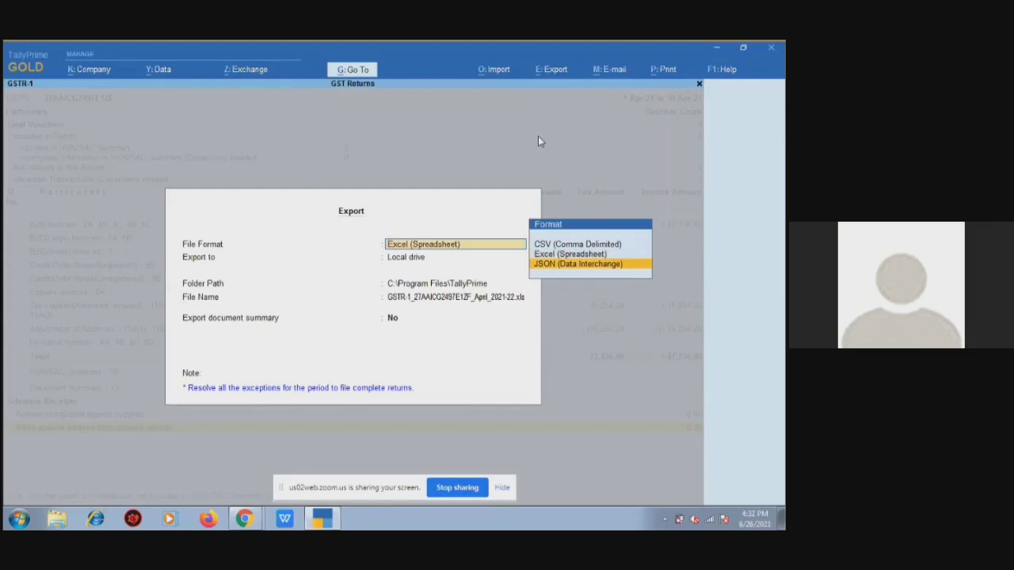
key("BackSpace")
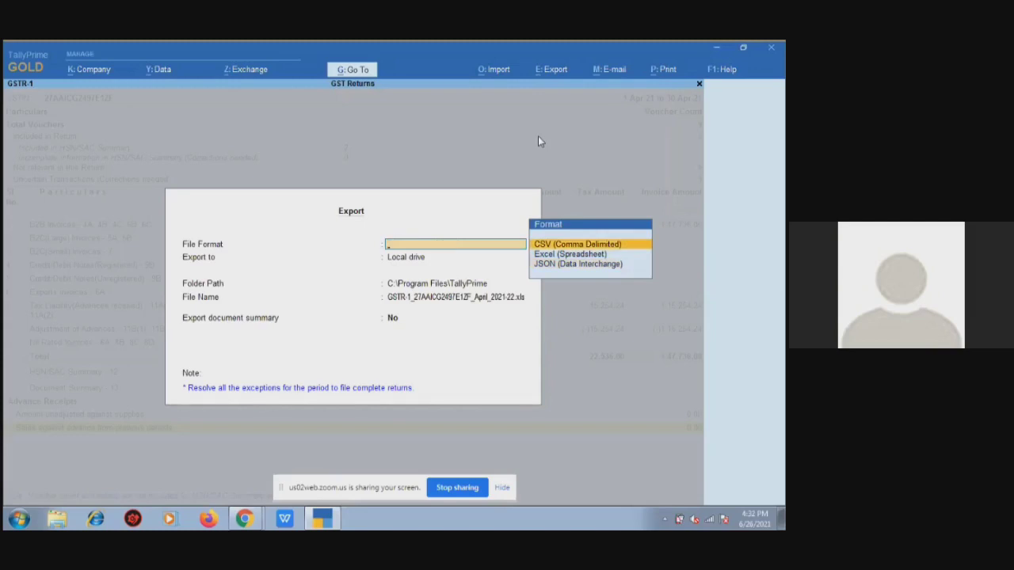
key("Escape")
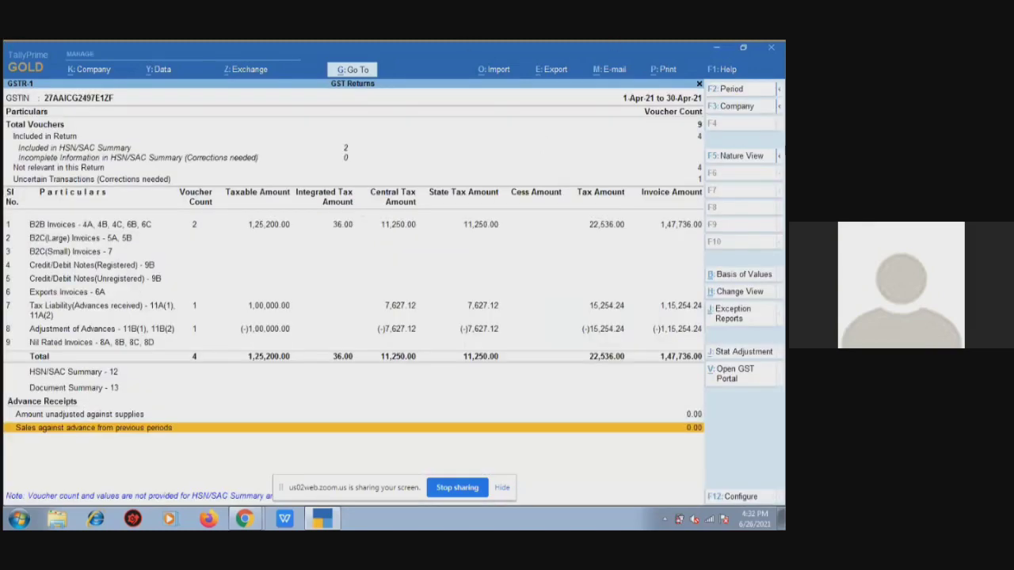
Examine the GSTR-1 report in Nature View with the detailed breakdown of outward supplies, and close the report
left_click(735, 158)
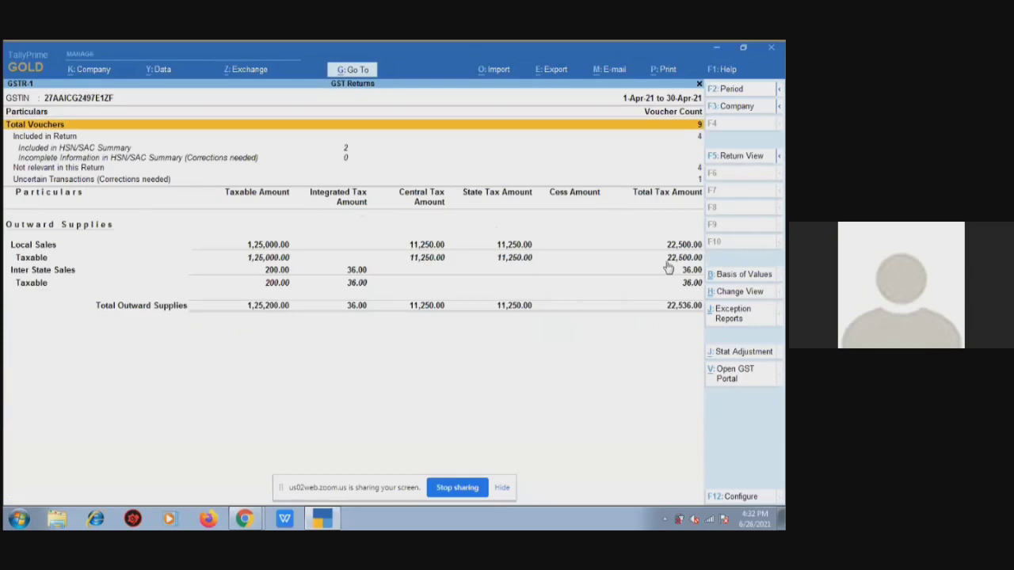
key("alt+F5")
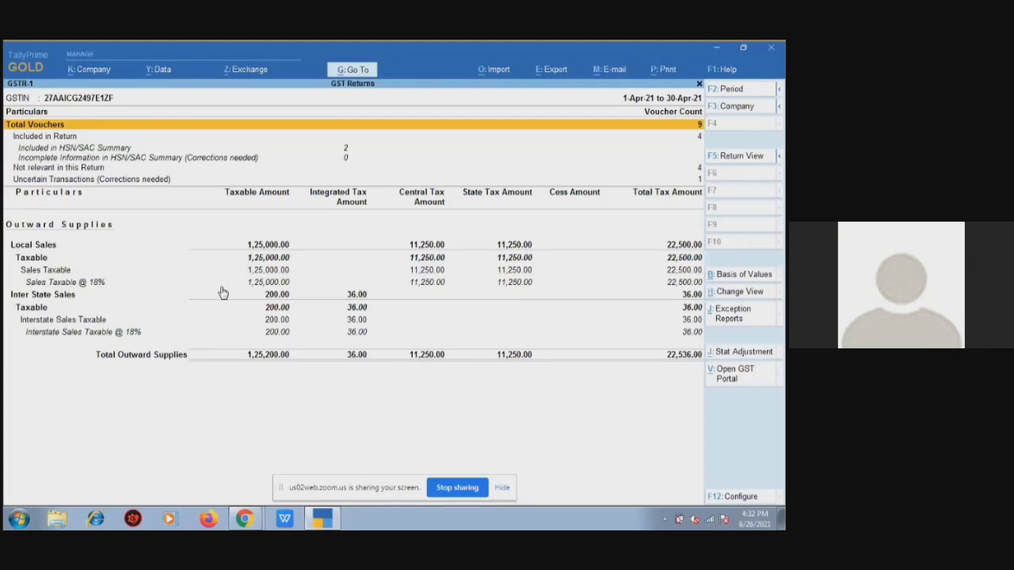
key("Escape")
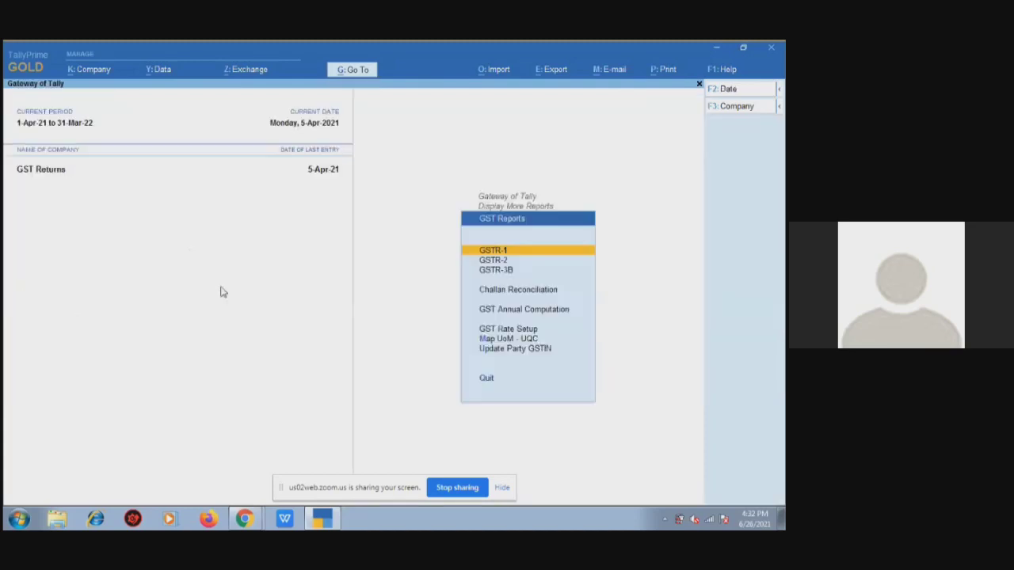
Open the GSTR-2 report and set its period from 1-Apr-21 to 30-Apr-21
key("Down")
key("Return")
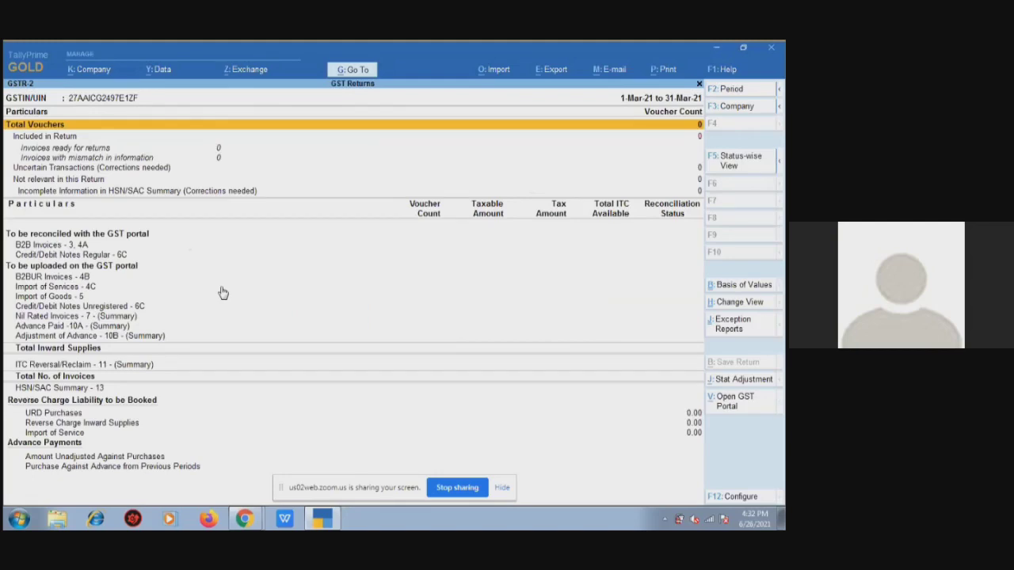
key("F2")
type("1-4")
key("Return")
type("3")
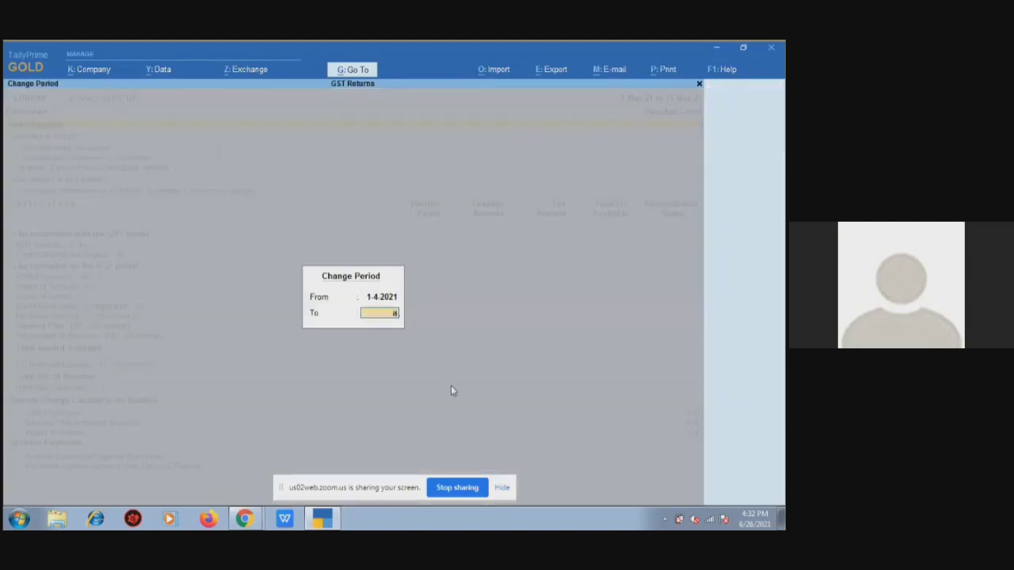
type("0")
key("Return")
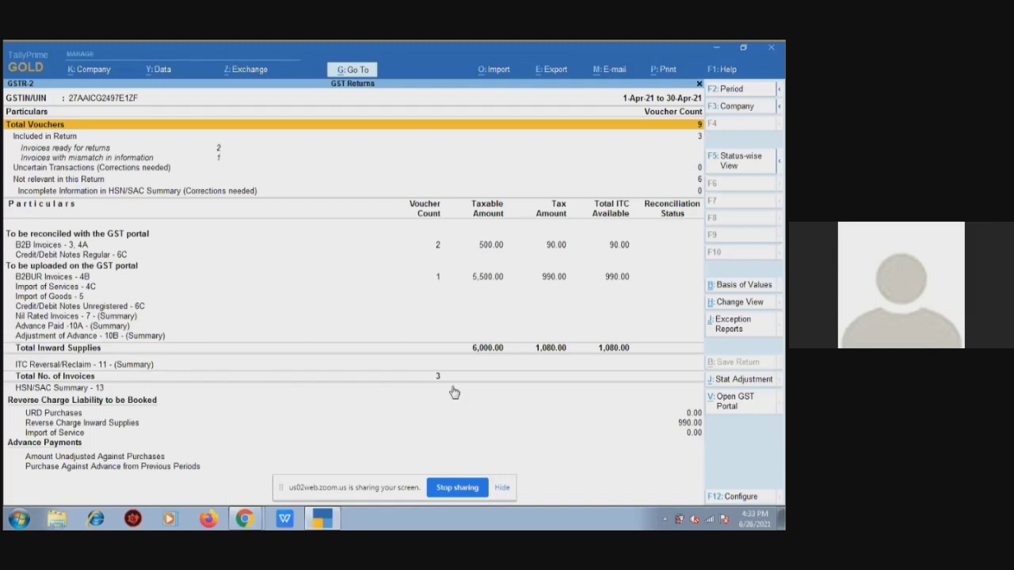
Review the GSTR-2 voucher count rows, from Invoices ready for returns through Incomplete Information in HSN/SAC Summary
key("Down")
key("Down")
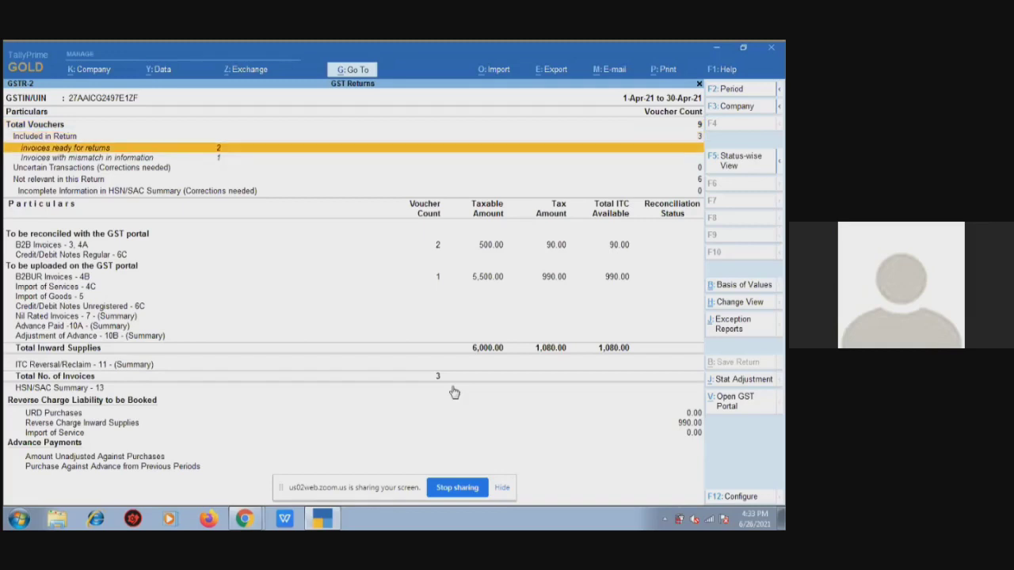
key("Down")
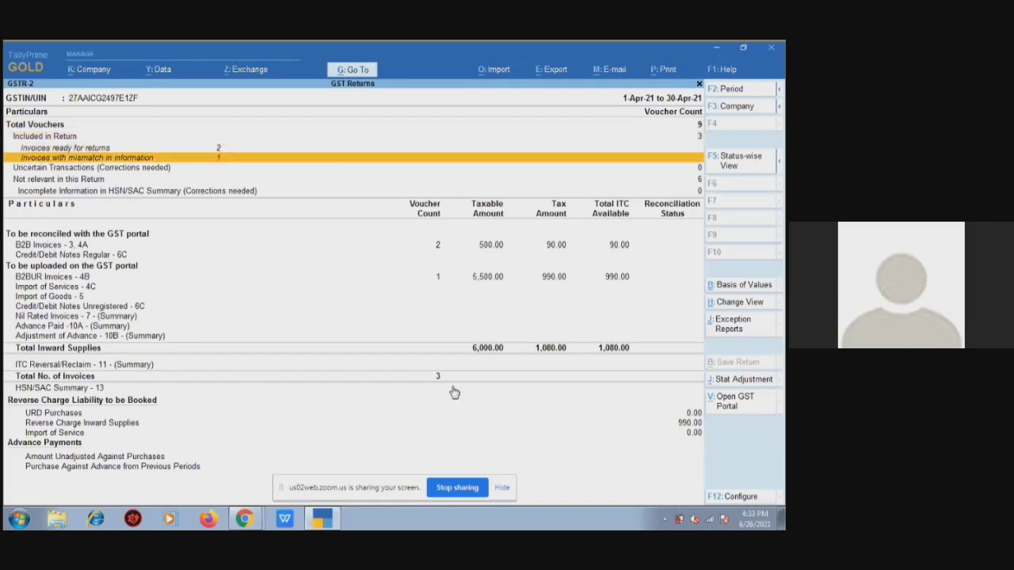
key("Down")
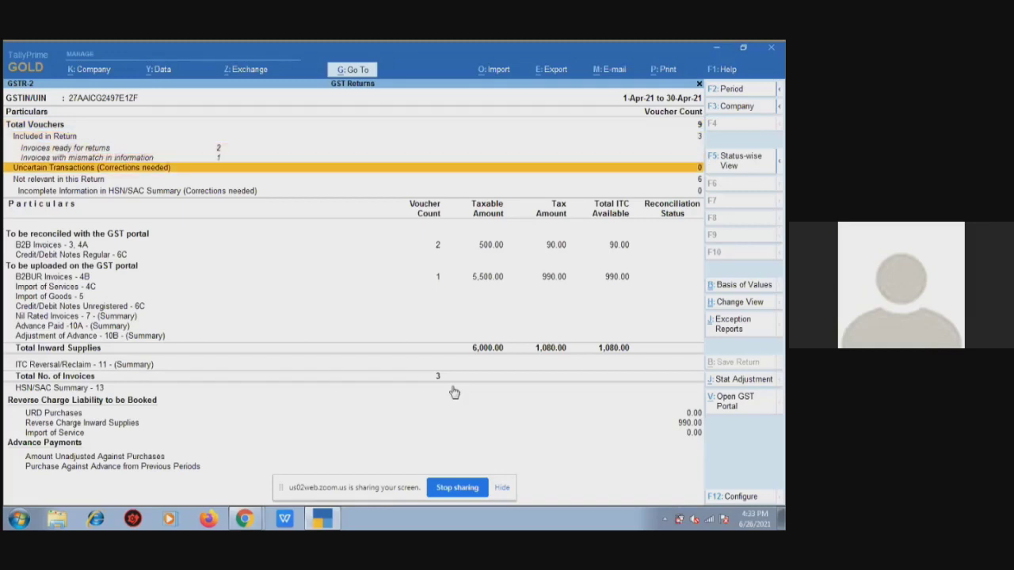
key("Down")
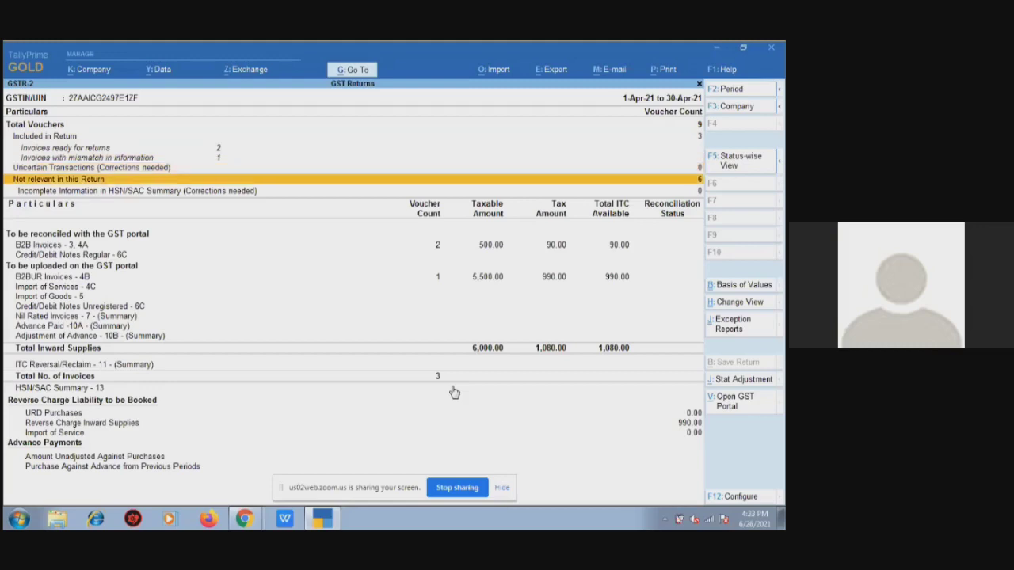
key("Down")
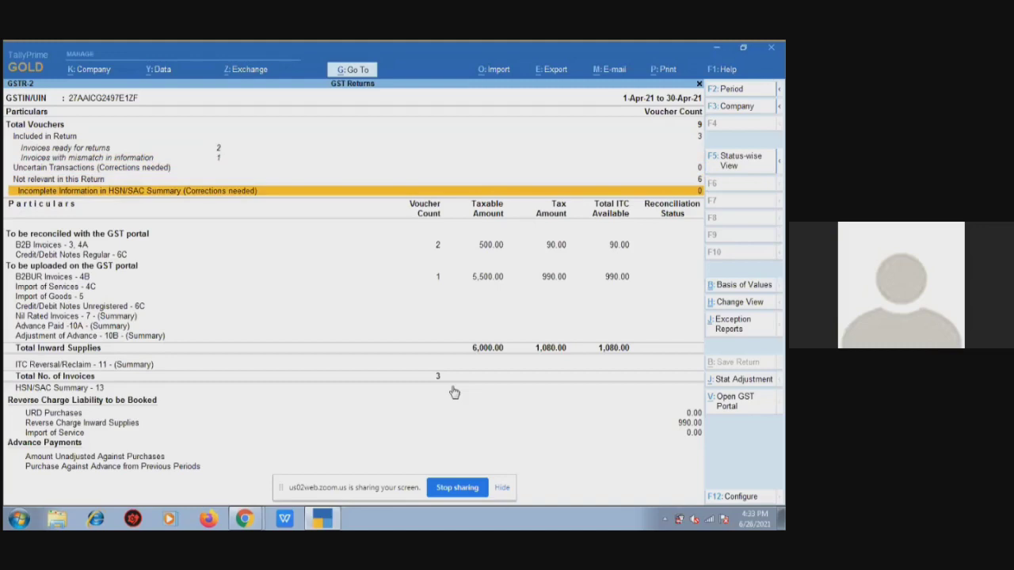
Review the GSTR-2 rows to be reconciled with or uploaded on the GST portal, from B2B Invoices through ITC Reversal/Reclaim - 11
key("Down")
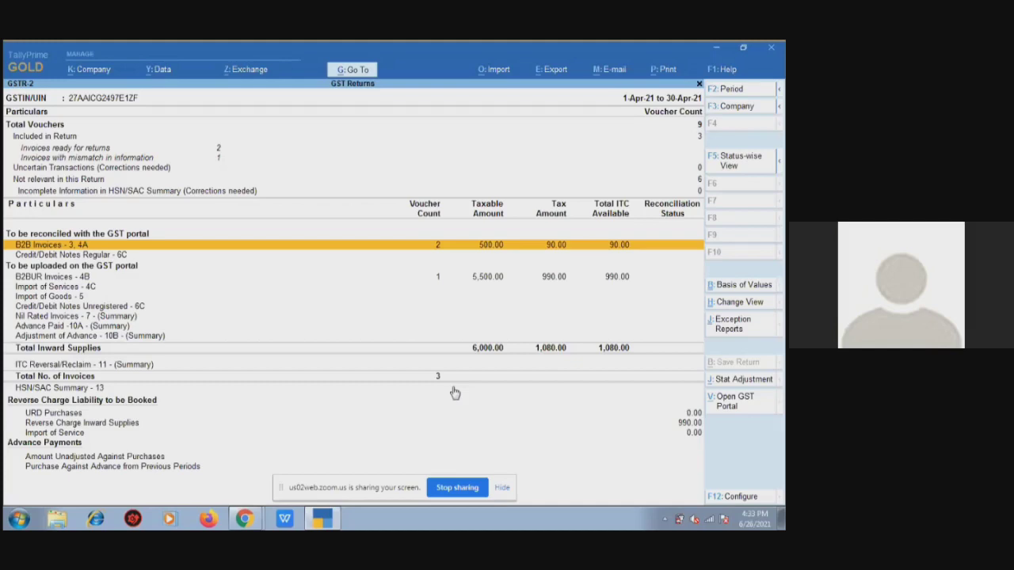
key("Down")
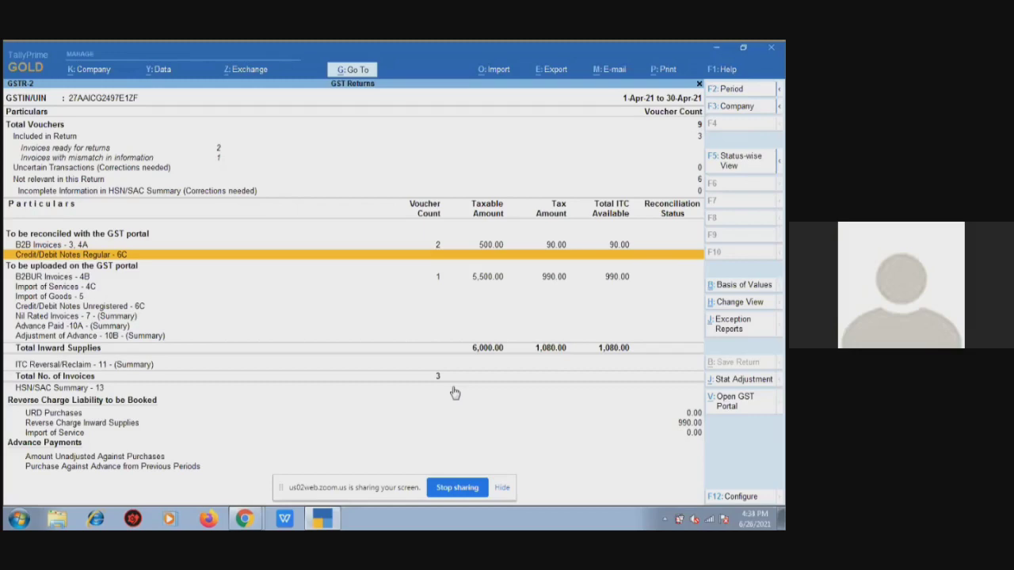
key("Down")
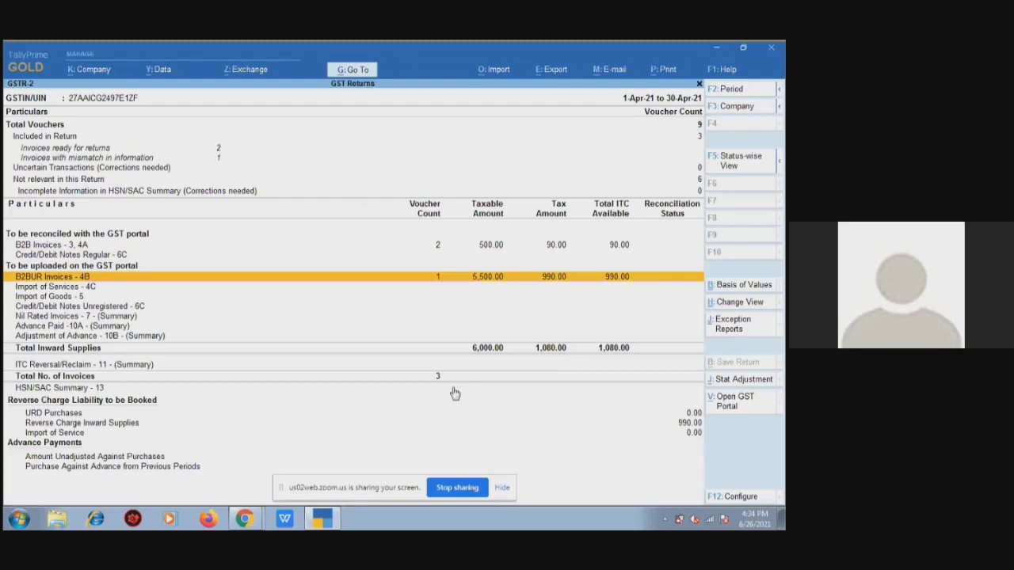
key("Down")
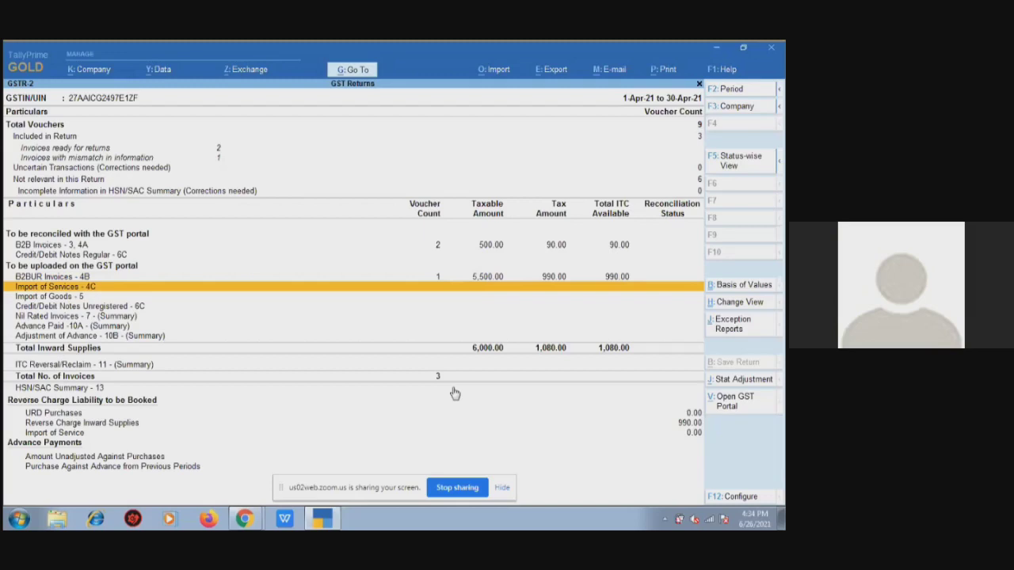
key("Down")
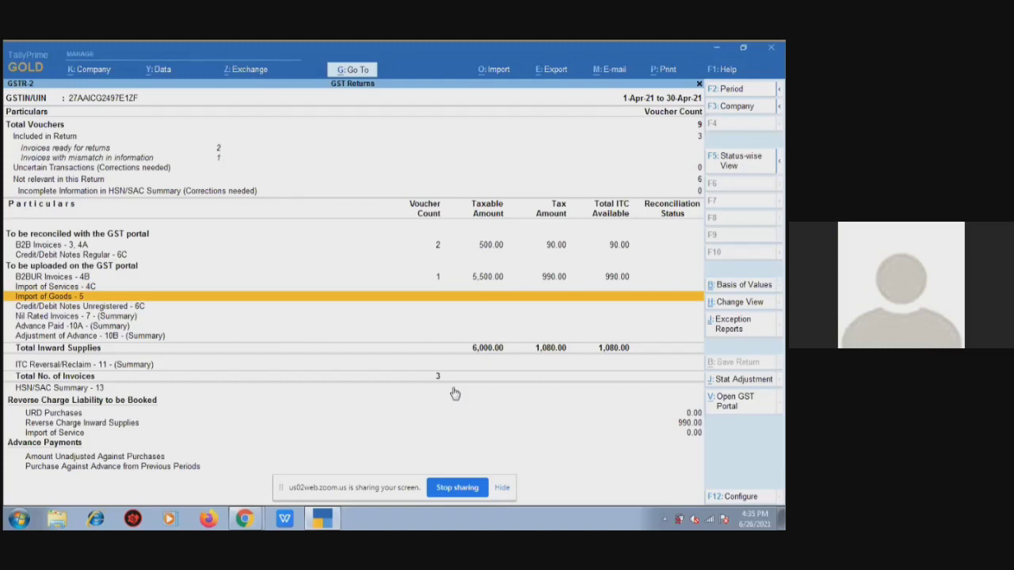
key("Down")
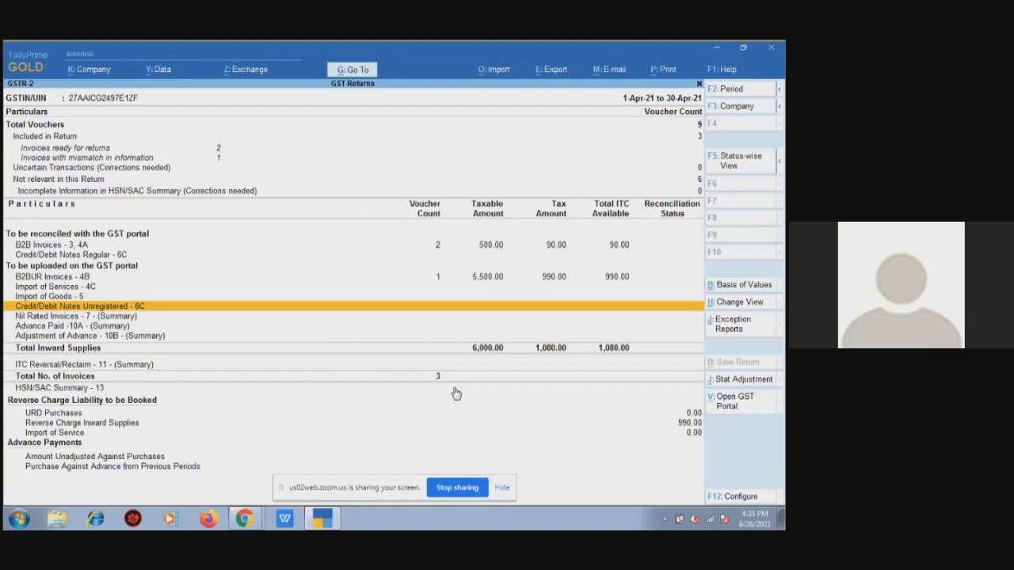
key("Down")
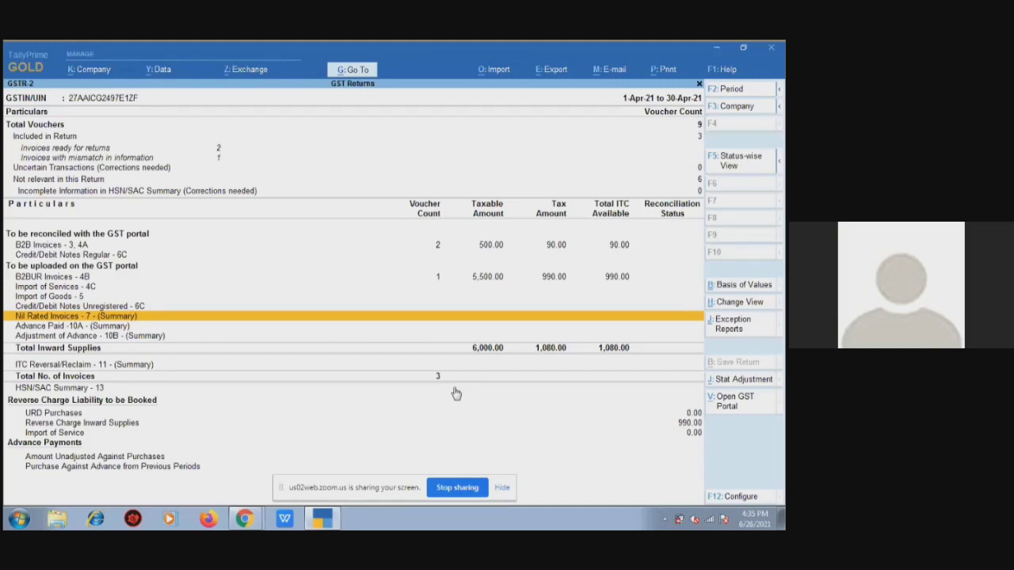
key("Down")
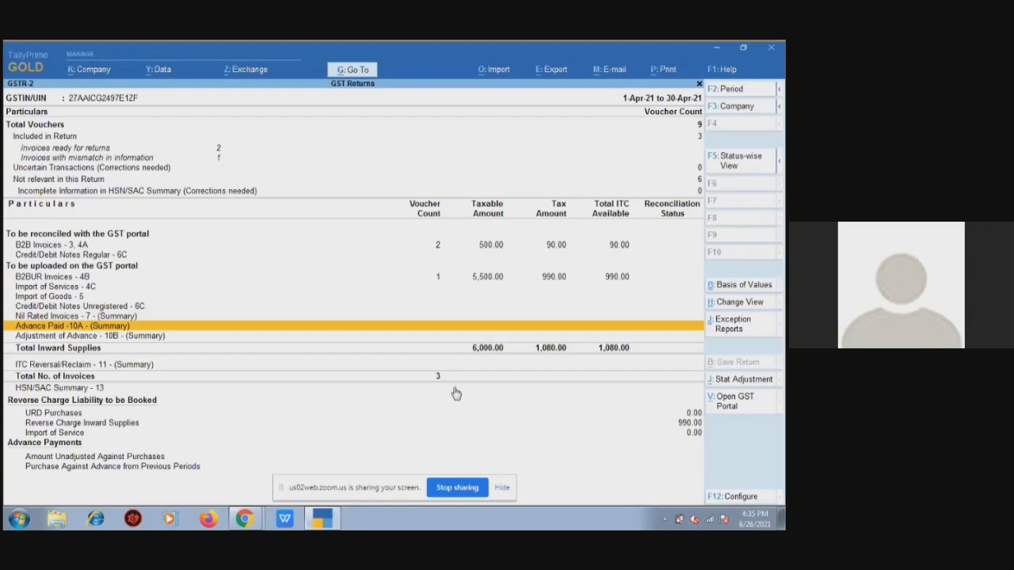
key("Down")
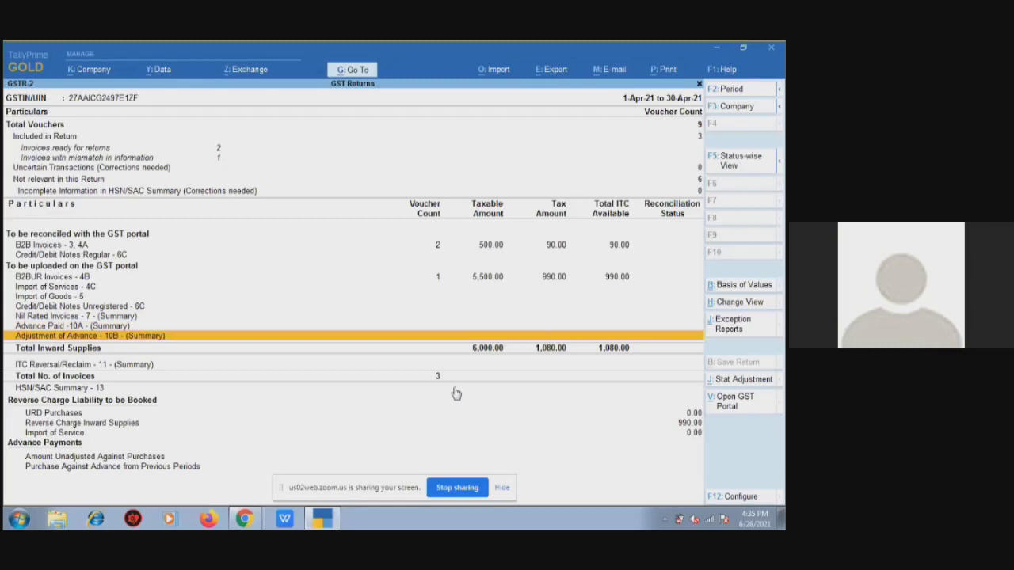
key("Down")
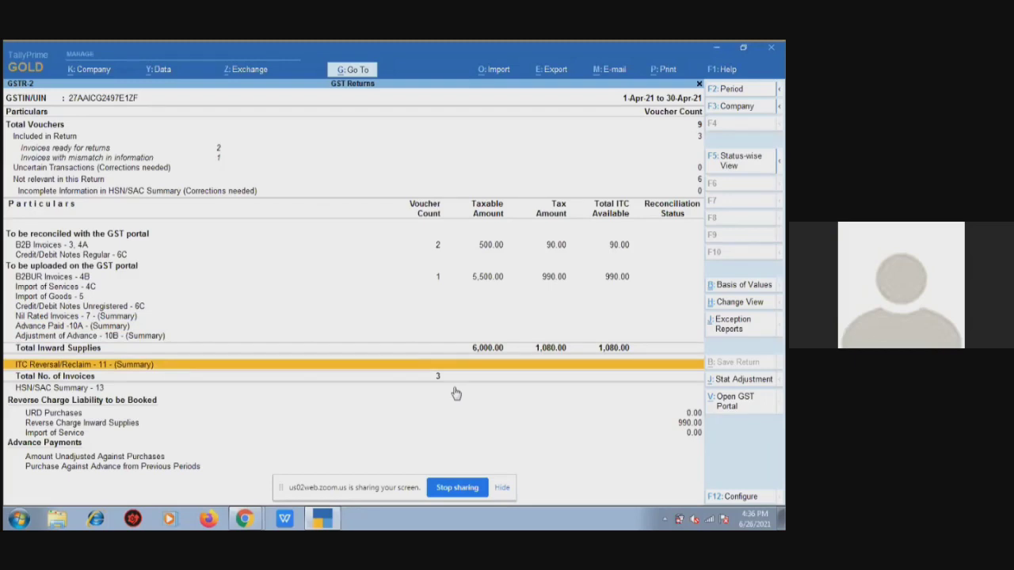
Examine the HSN/SAC Summary - 13 details of GSTR-2 and return to the report
left_click(456, 389)
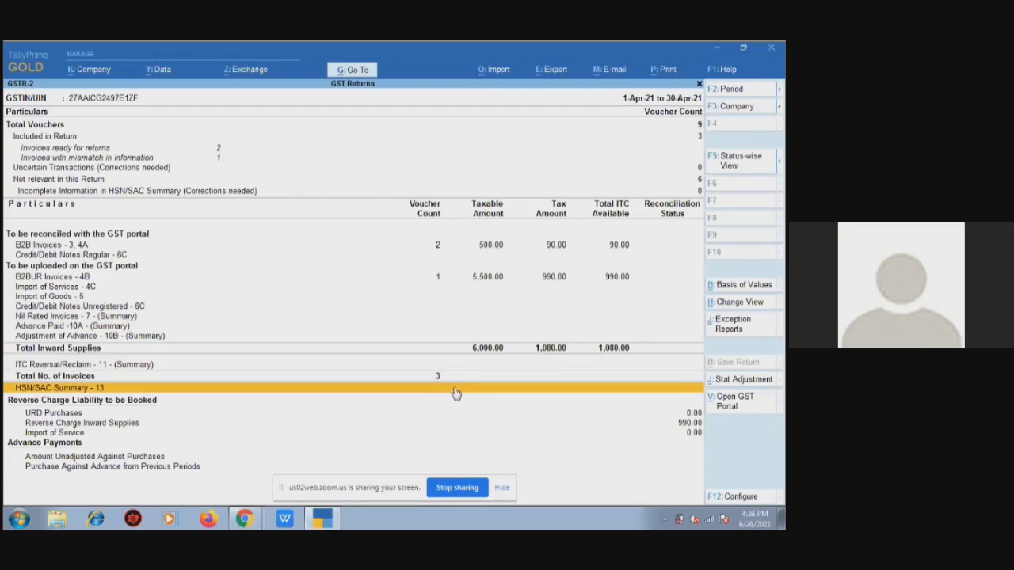
left_click(456, 389)
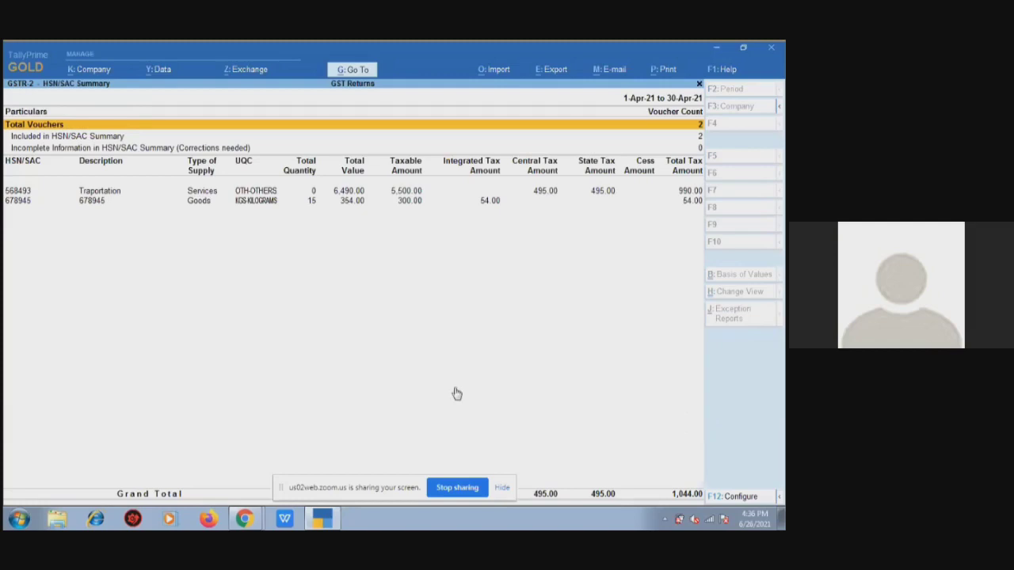
key("Escape")
Review the Reverse Charge Liability to be Booked and Advance Payments rows of GSTR-2
key("Down")
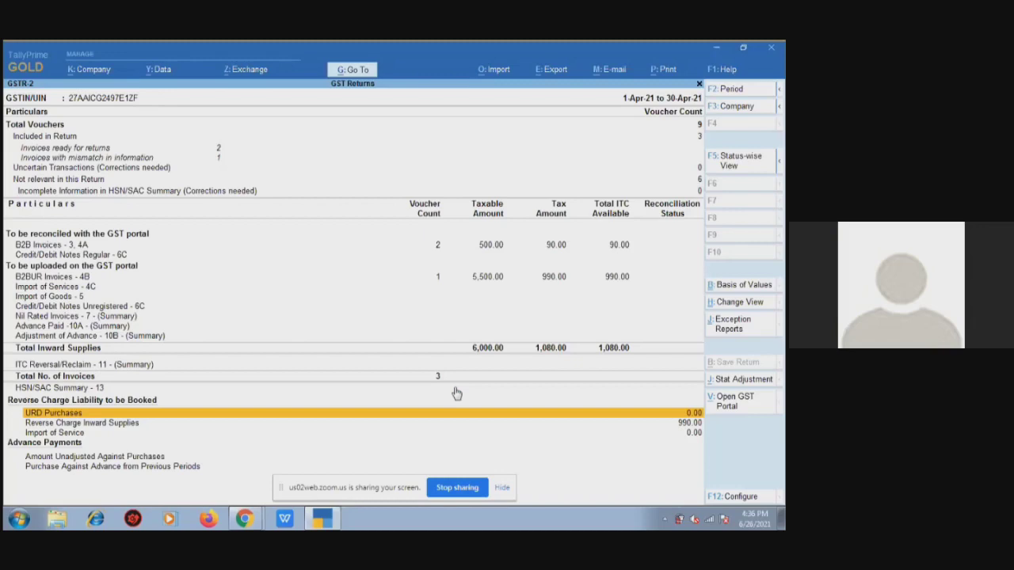
key("Down")
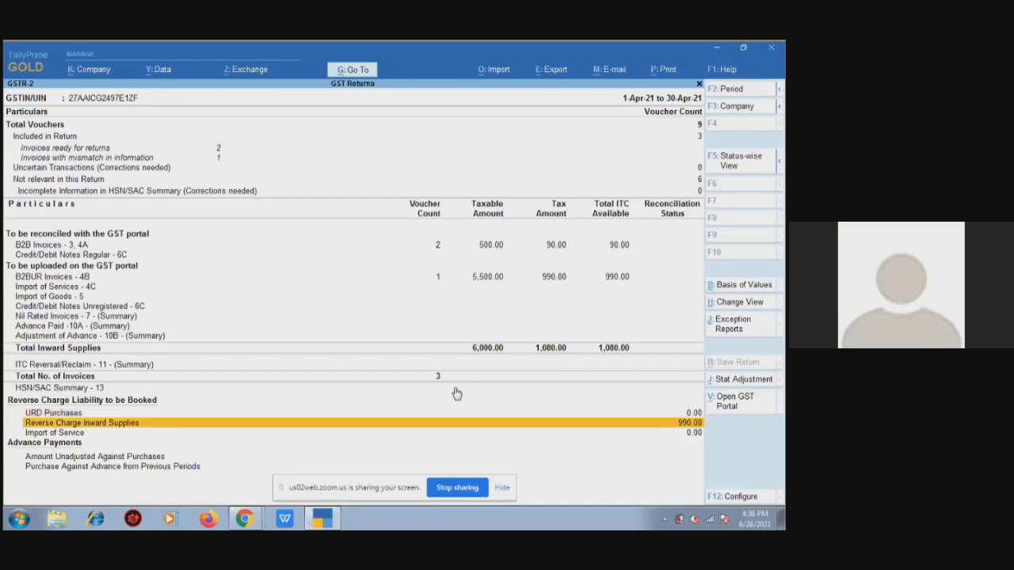
key("Down")
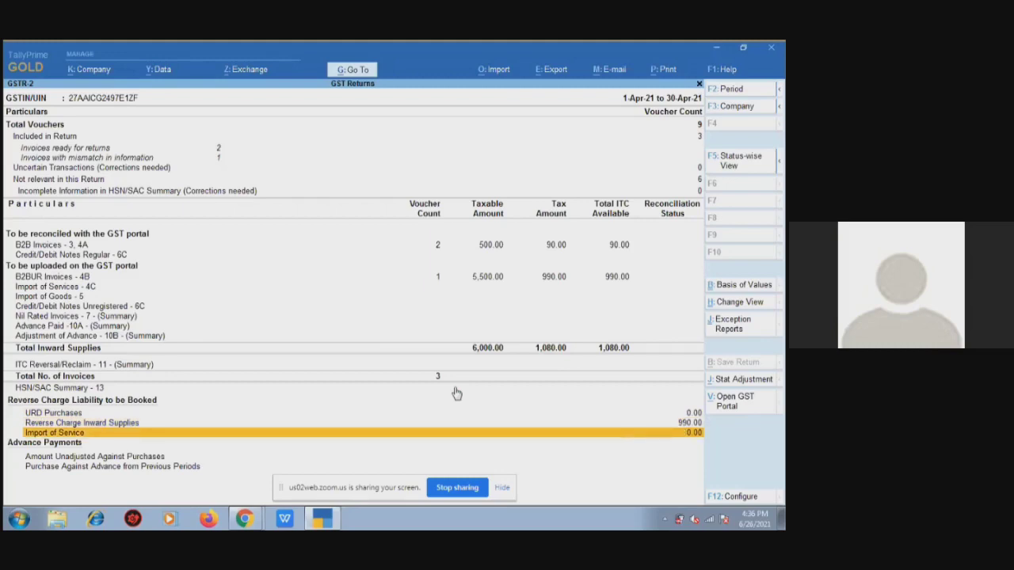
key("Down")
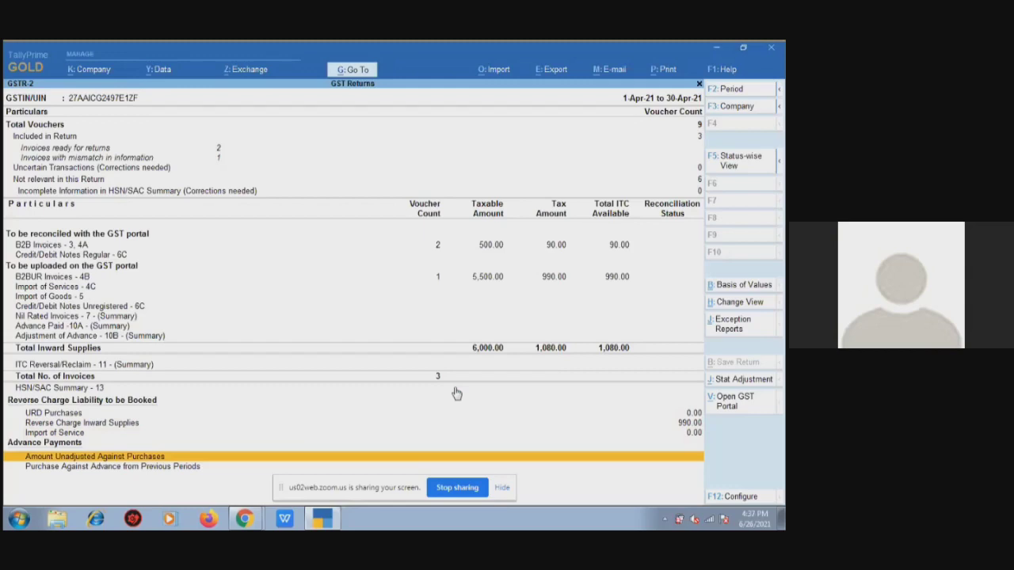
key("Down")
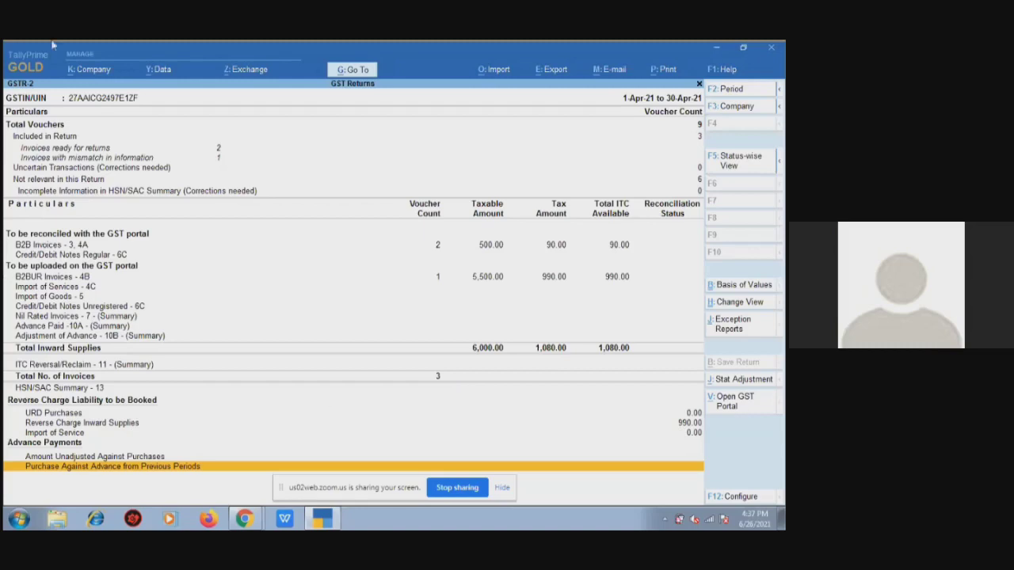
Examine the Load JSON import for GSTR-2 with the file path C:\Program Files\TallyPrime, and return to the report without loading a file
left_click(493, 71)
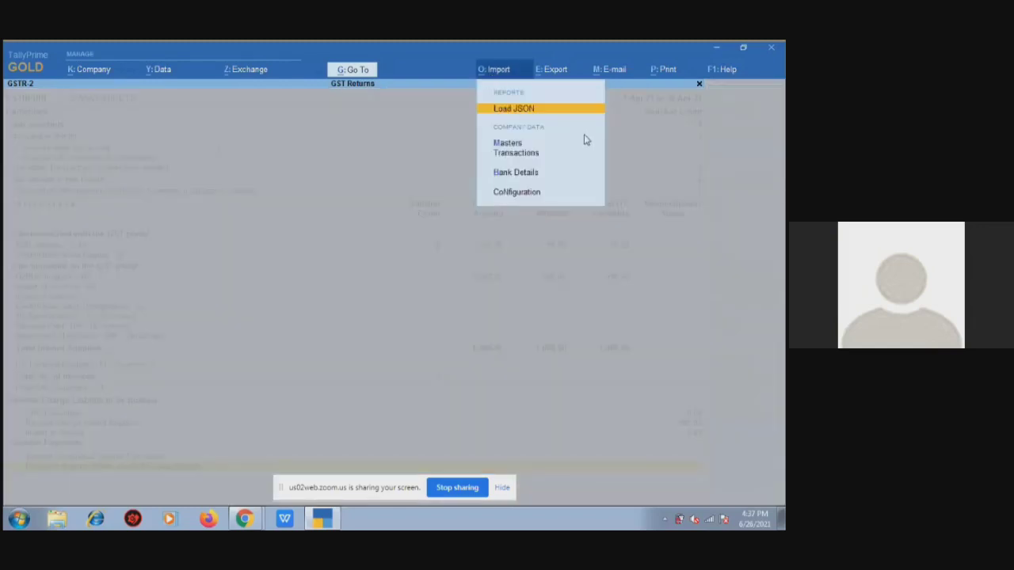
key("Return")
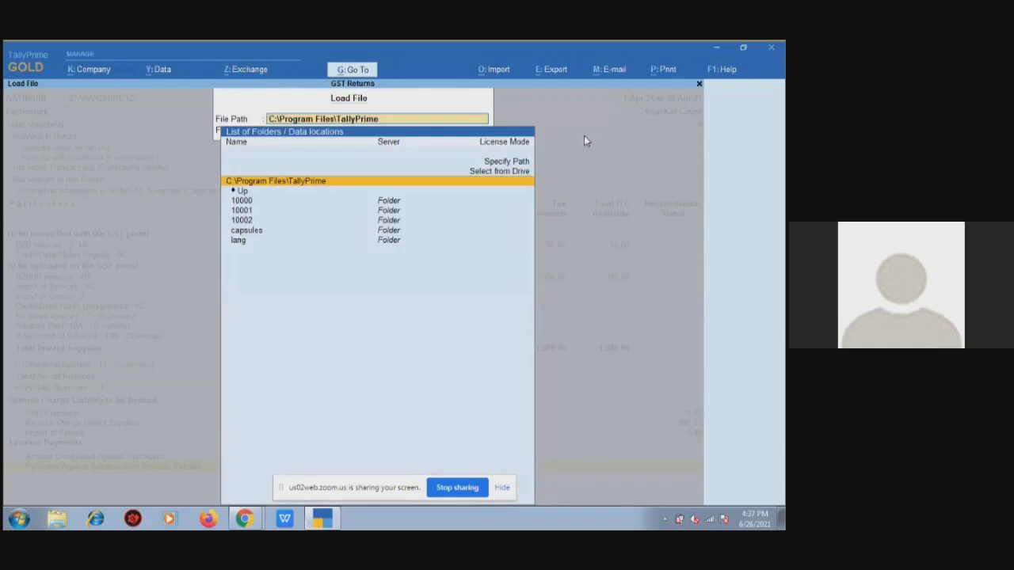
key("Return")
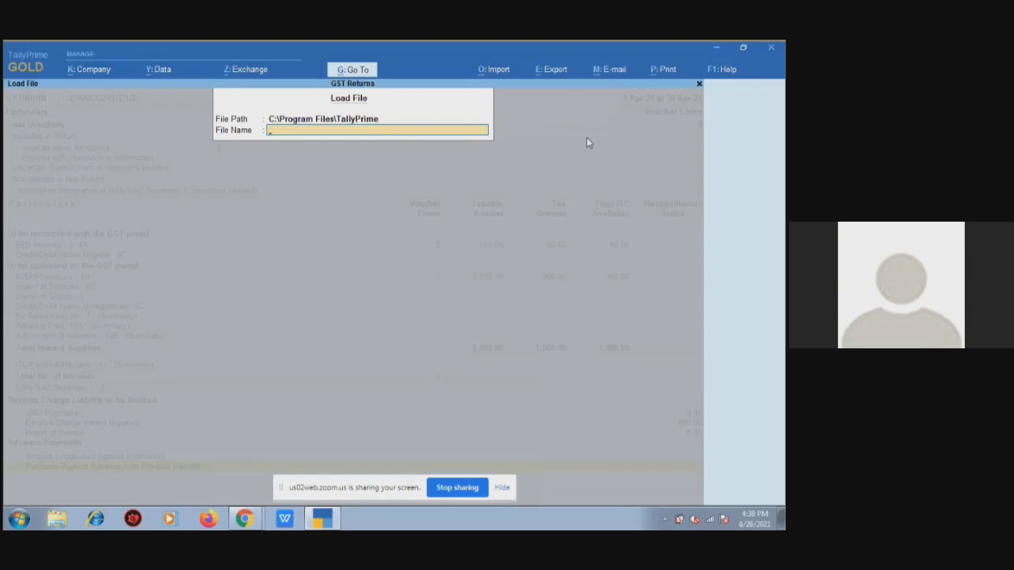
key("Escape")
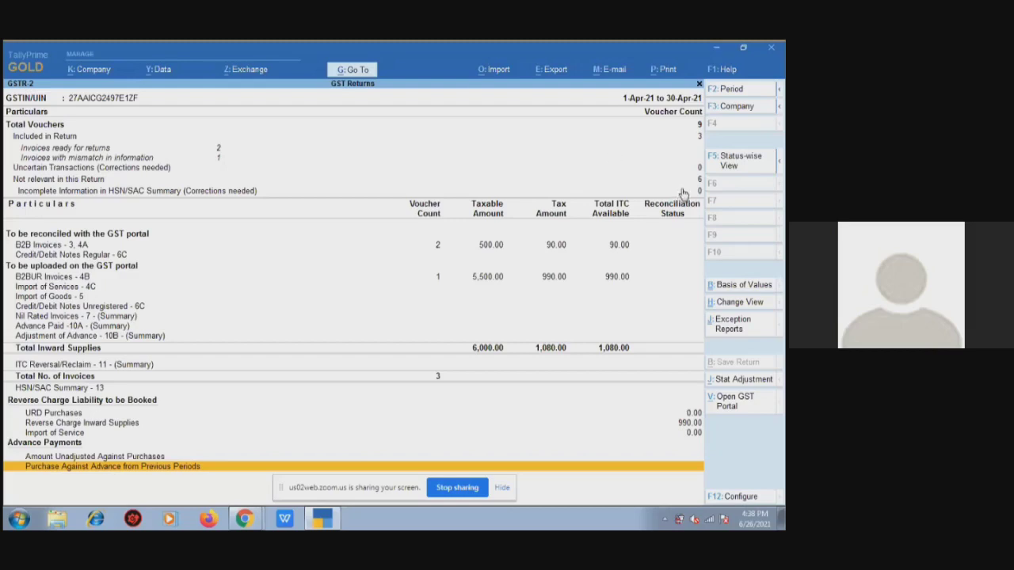
Switch GSTR-2 to the status-wise view and review its rows down to Available Only in Books under Status not Updated
left_click(736, 162)
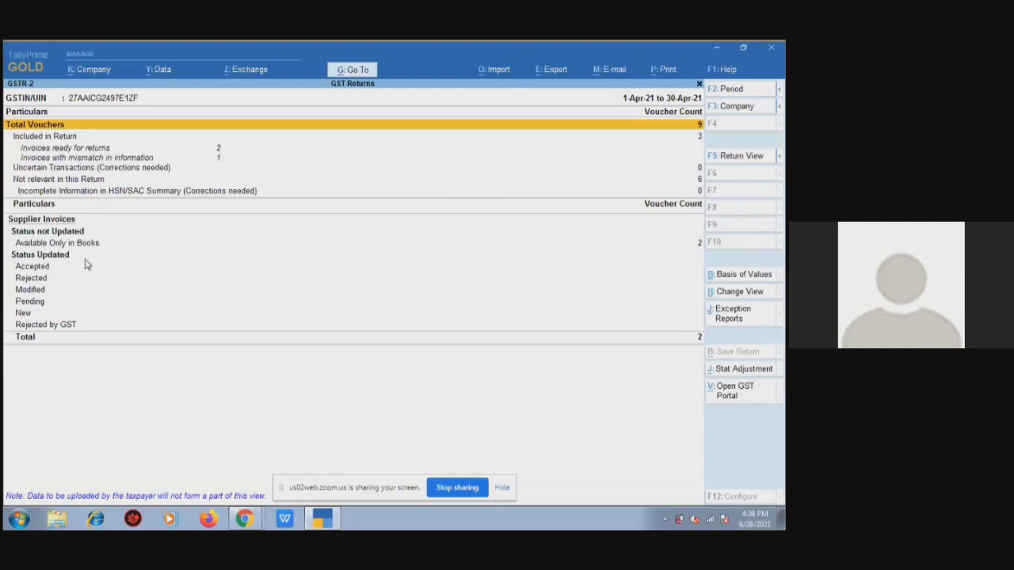
key("Down")
key("Down")
key("Down")
key("Down")
key("Down")
key("Down")
key("Down")
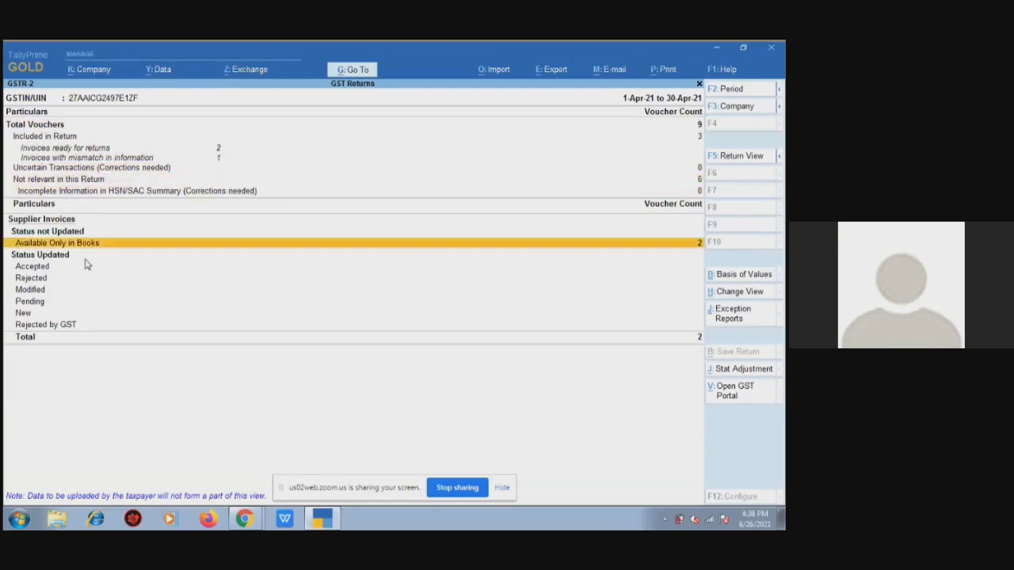
Review the Status Updated rows from Accepted through Rejected by GST, and switch GSTR-2 back to the return view
key("Down")
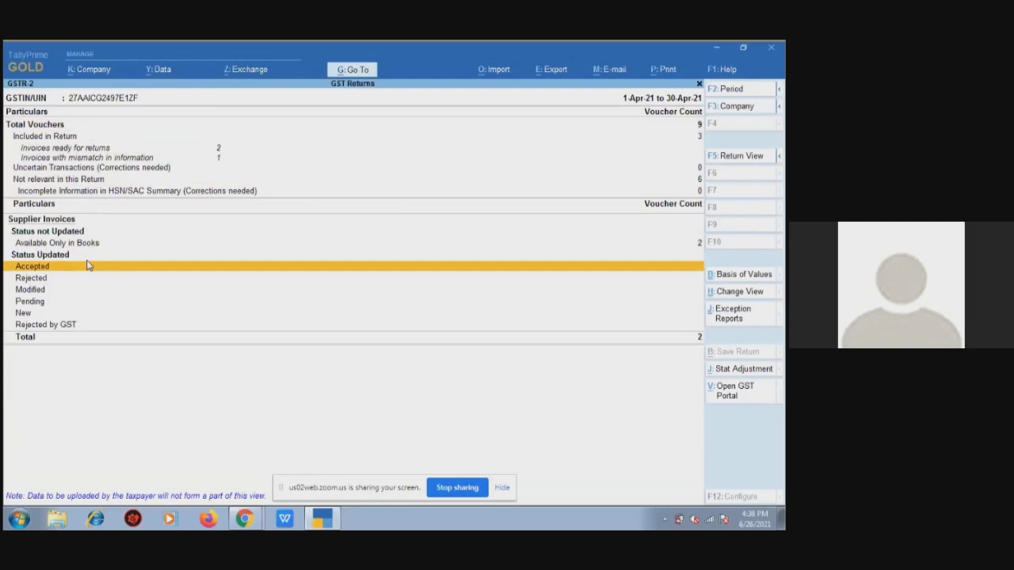
key("Down")
key("Down")
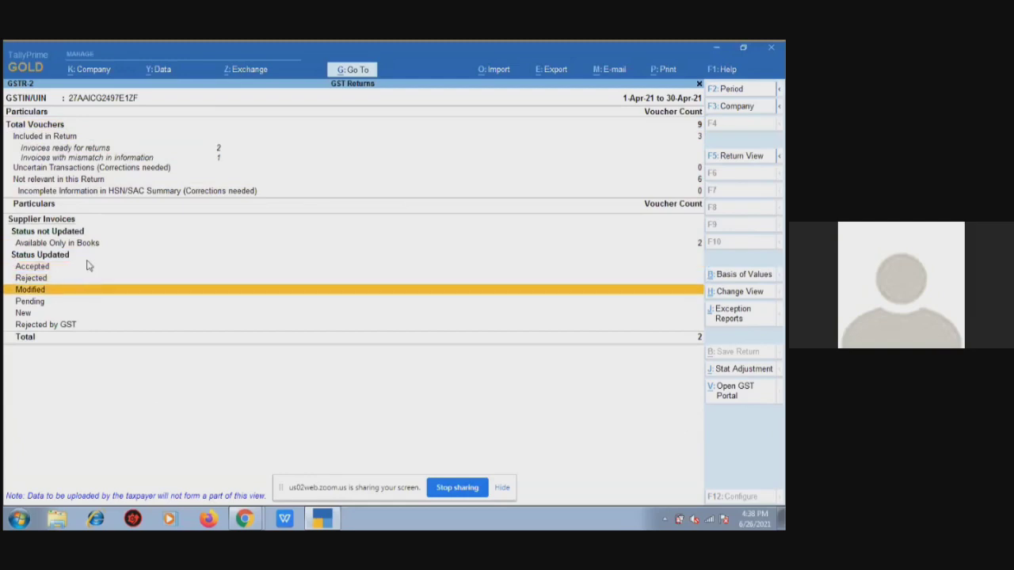
key("Down")
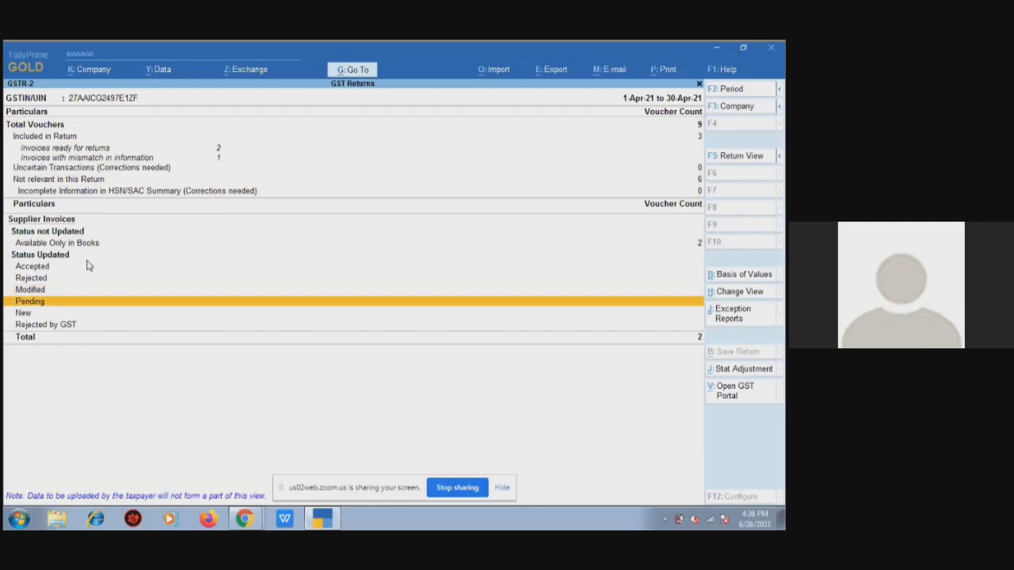
key("Down")
key("Down")
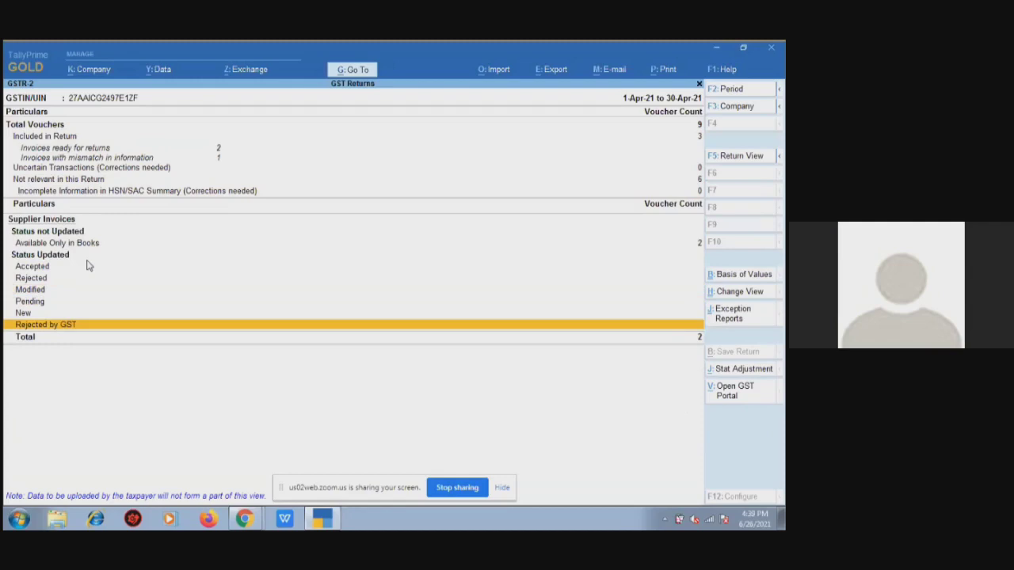
left_click(742, 156)
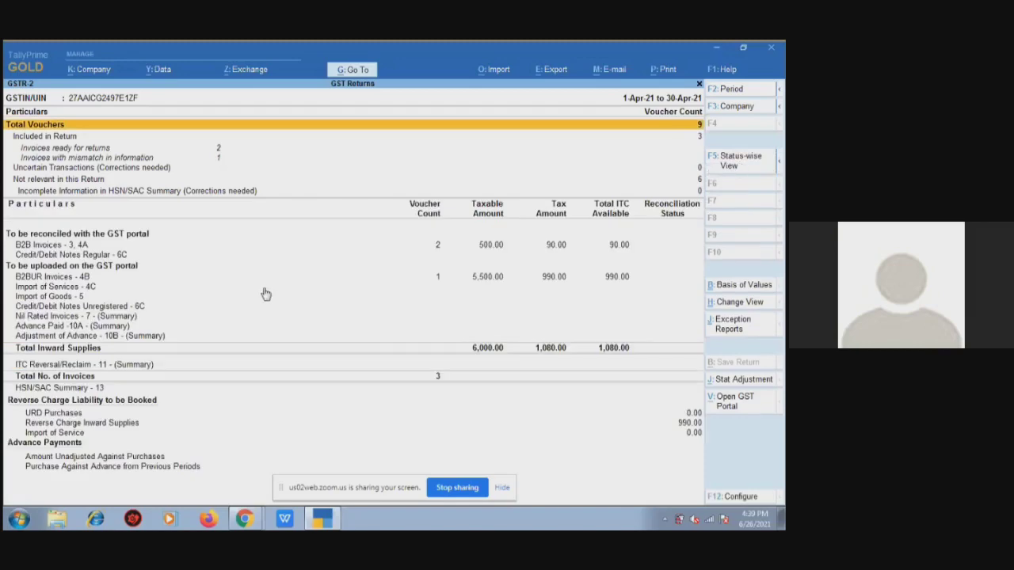
Close GSTR-2, open the GSTR-3B report and set its period to 1-Apr-21 to 30-Apr-21
key("Escape")
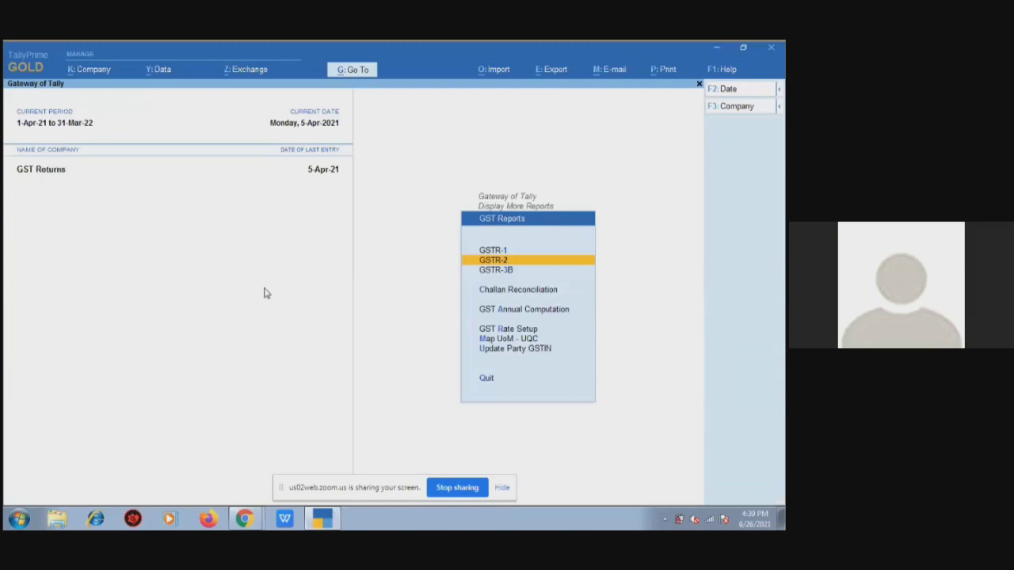
key("Down")
key("Return")
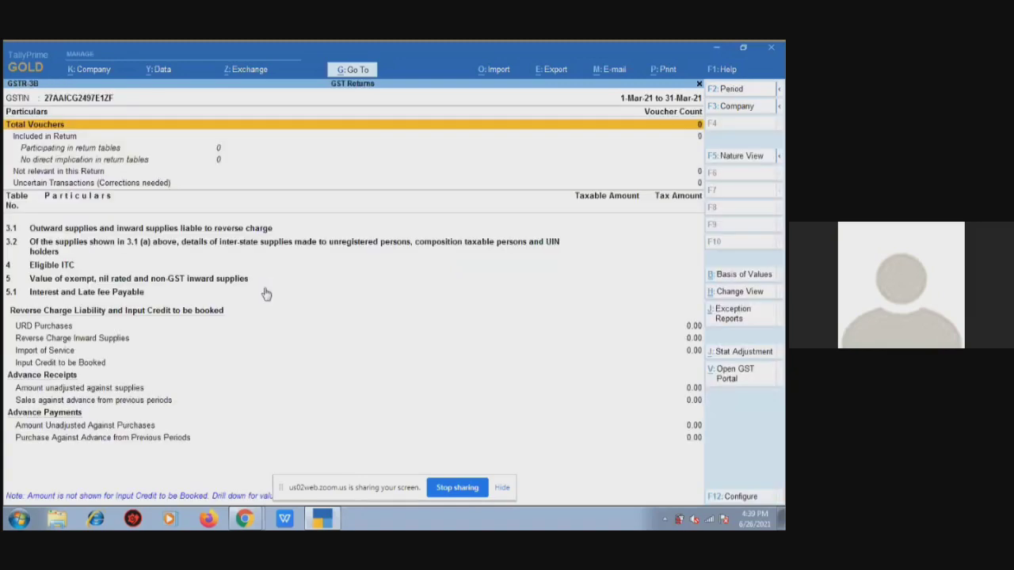
key("F2")
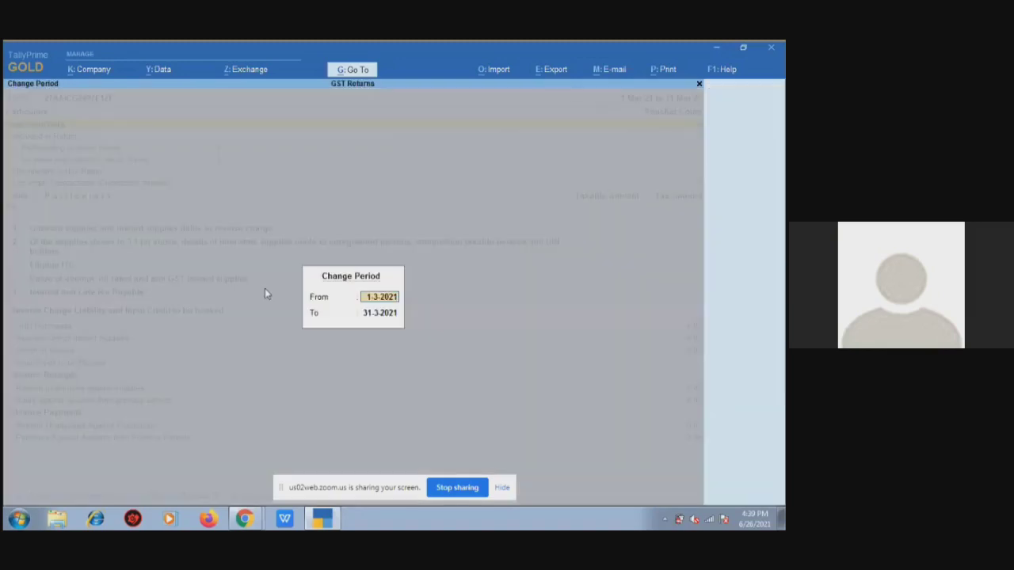
type("1-4")
key("Return")
type("30-4")
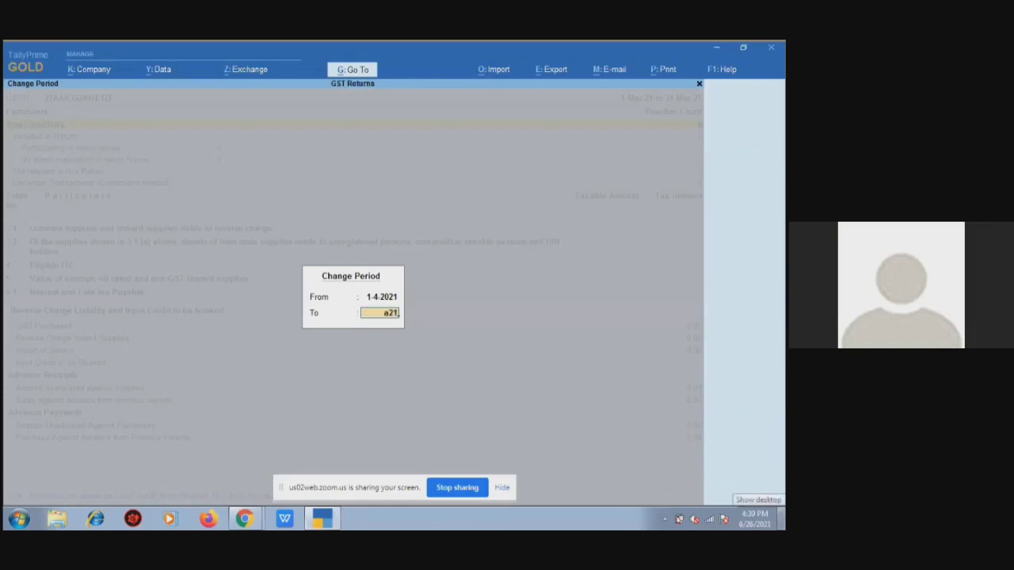
key("Return")
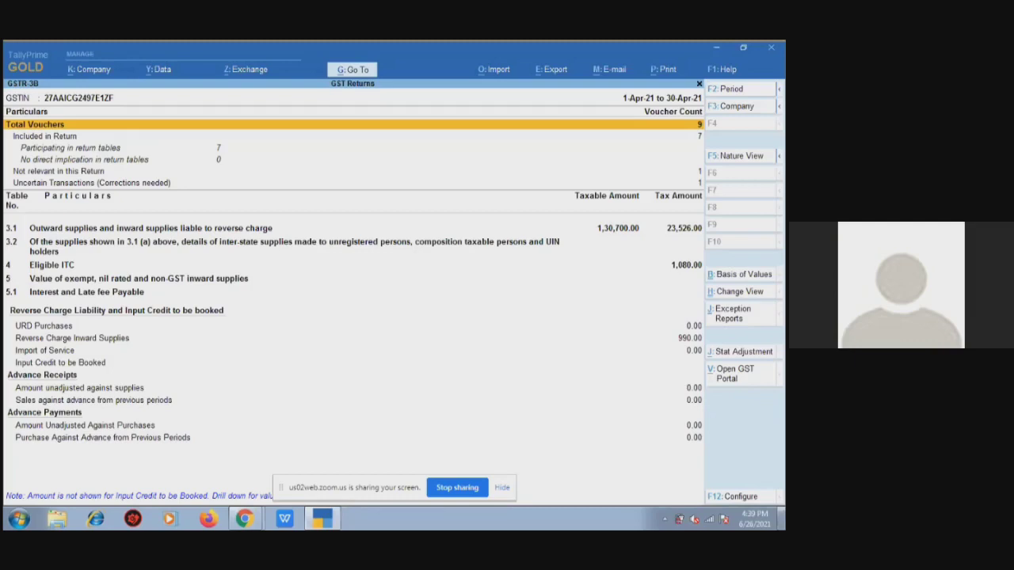
Review the GSTR-3B voucher count rows from Included in Return through Uncertain Transactions (Corrections needed)
key("Down")
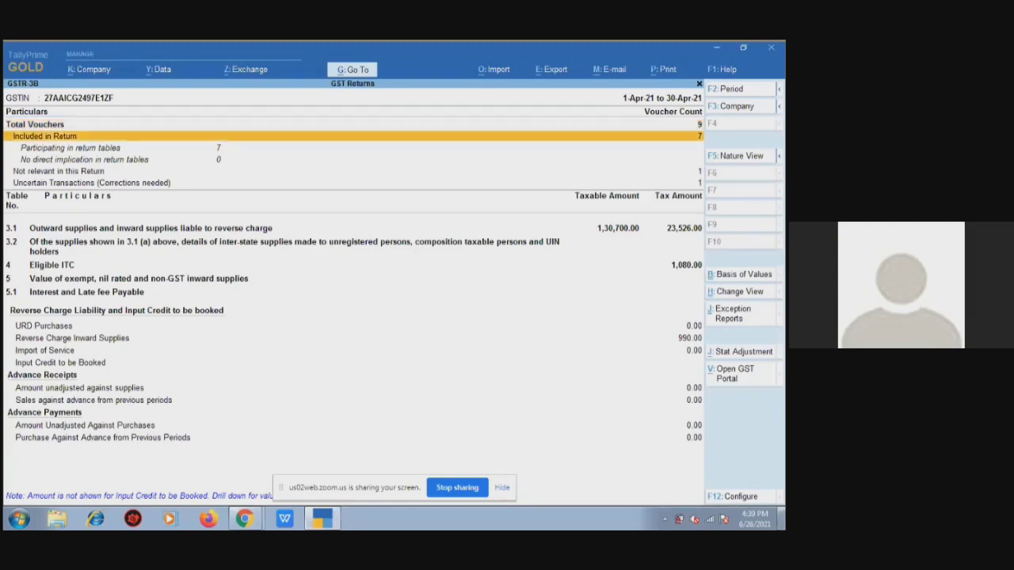
key("Down")
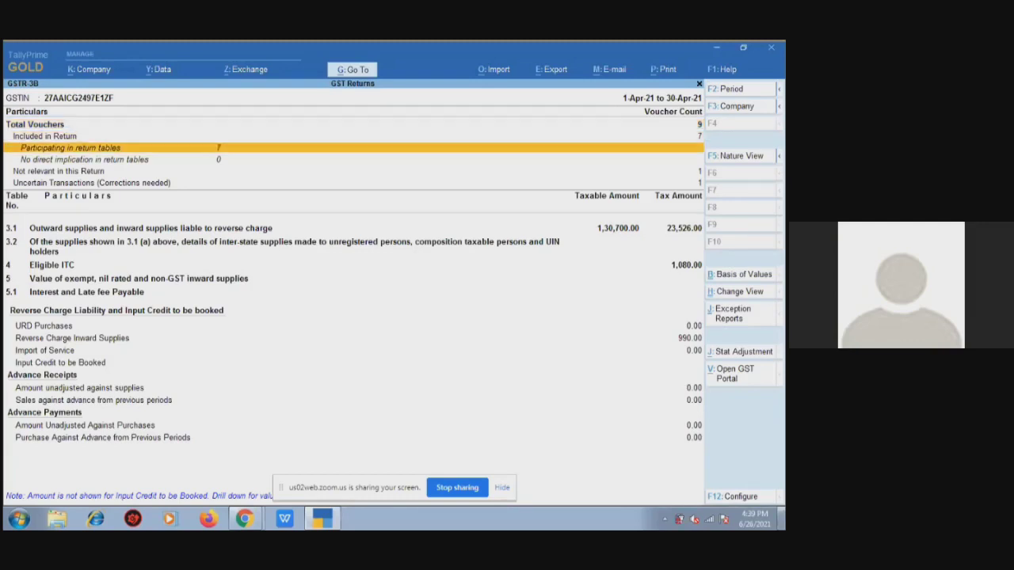
key("Down")
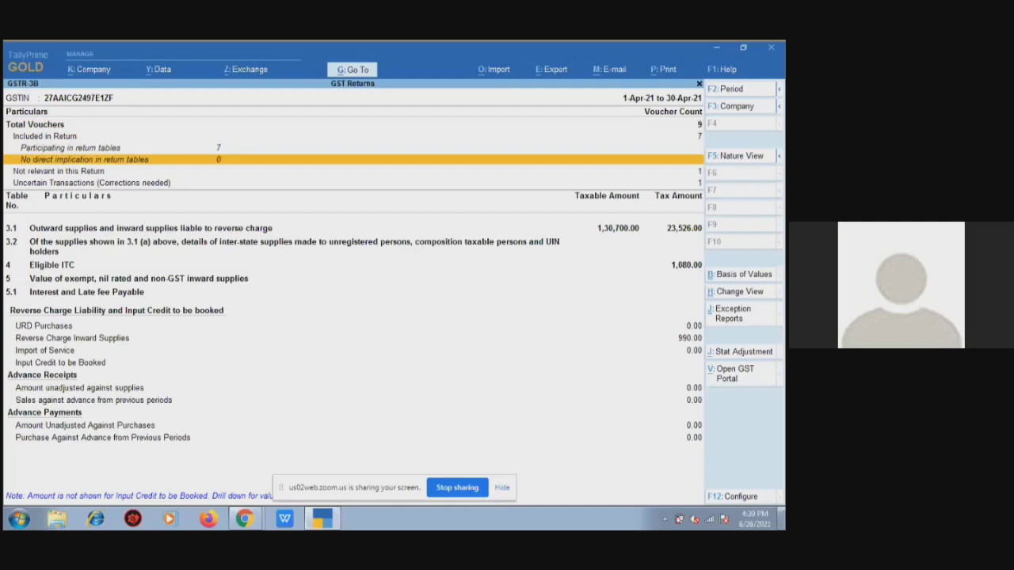
key("Down")
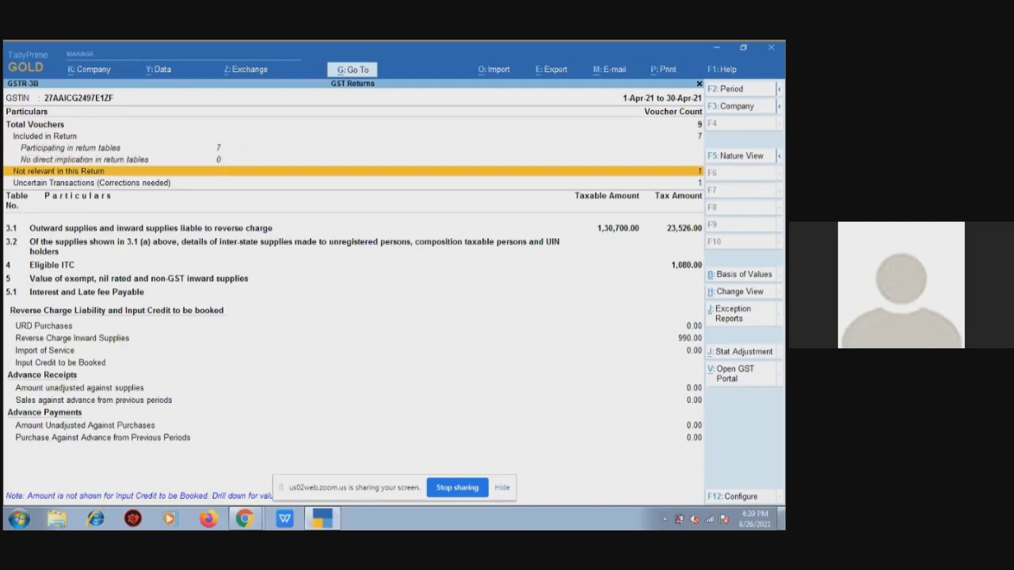
key("Down")
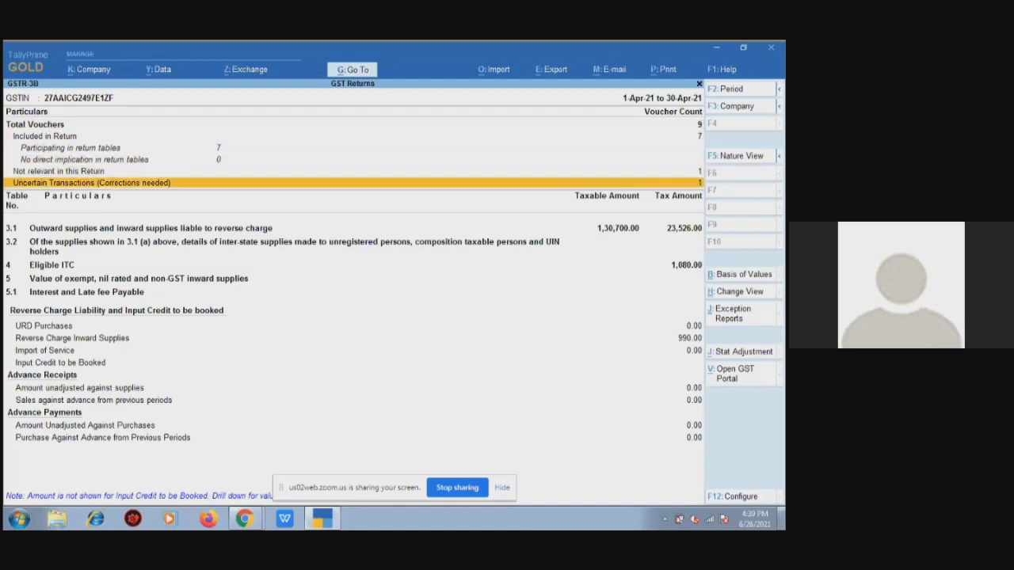
Expand table 3.1, Outward supplies and inward supplies liable to reverse charge, and review its rows a to e
key("Down")
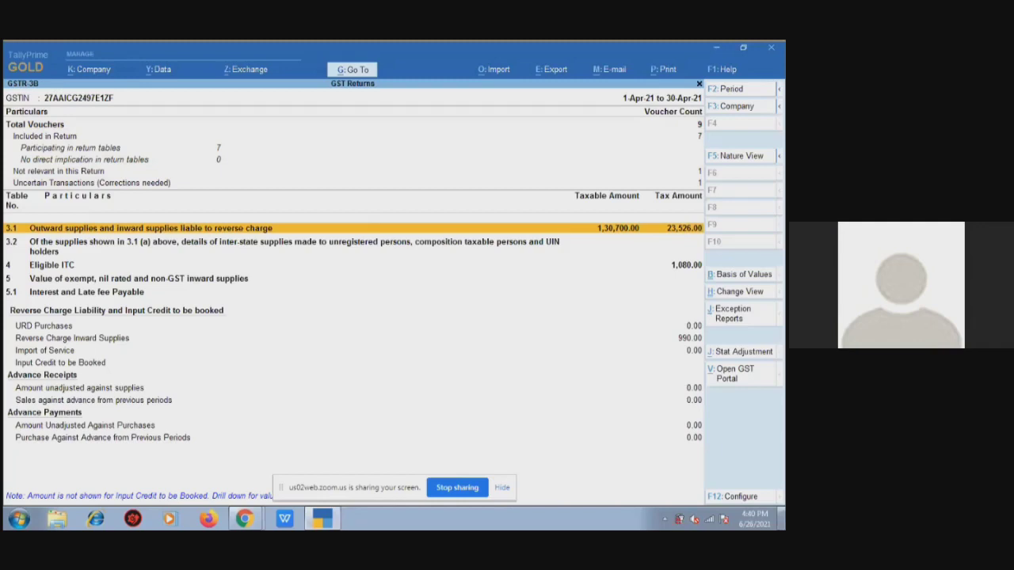
key("shift+Return")
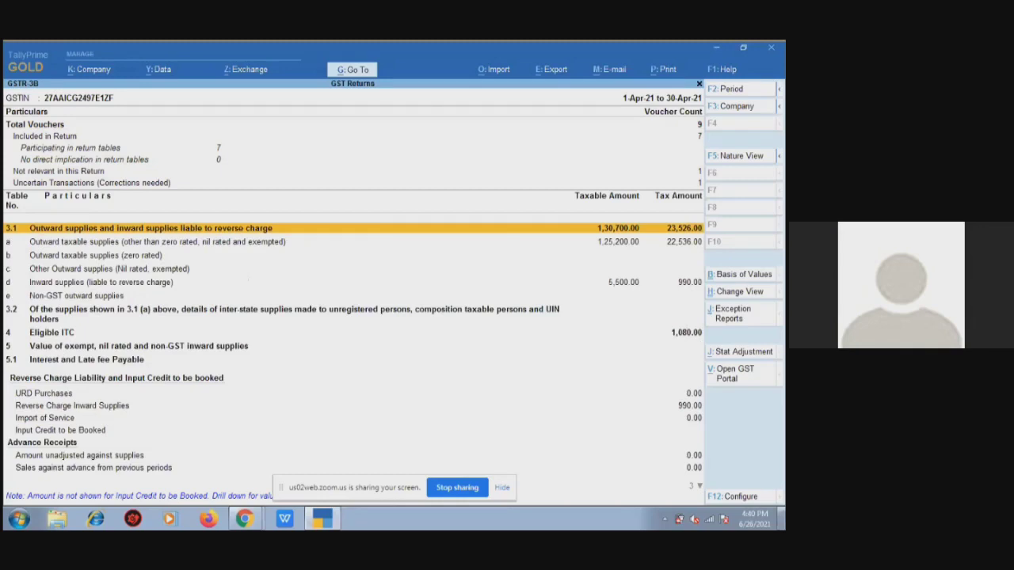
key("Down")
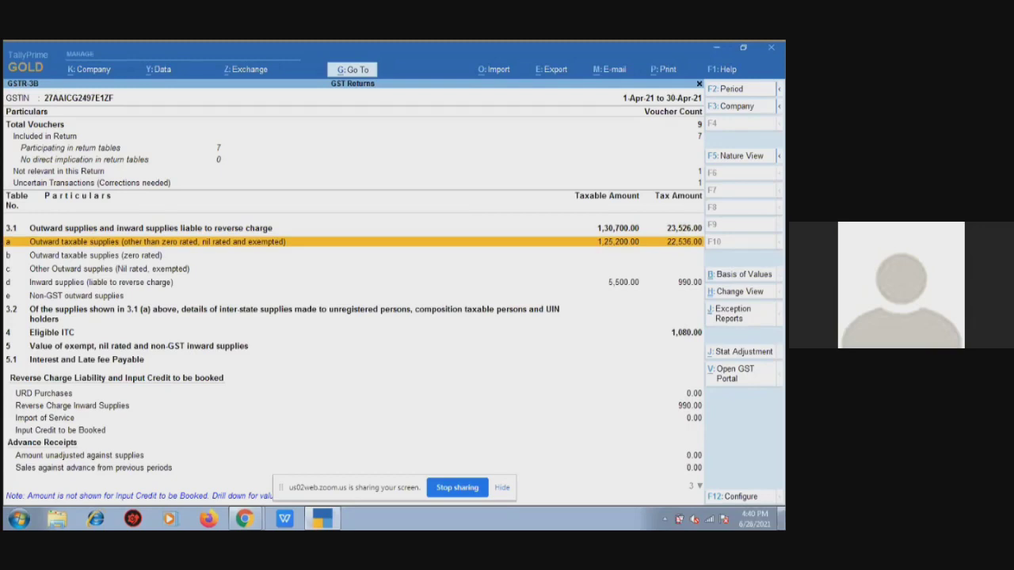
key("Down")
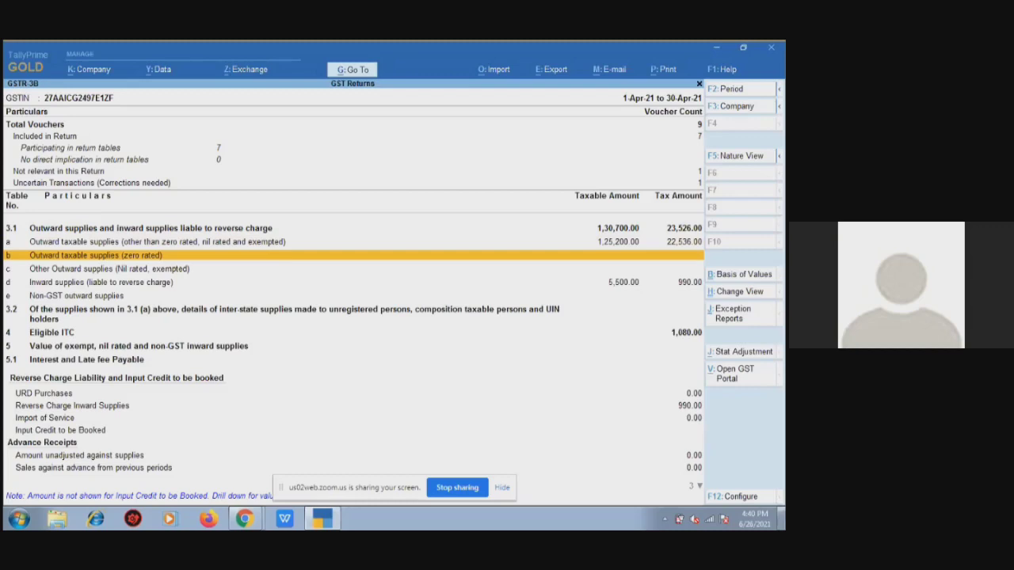
key("Down")
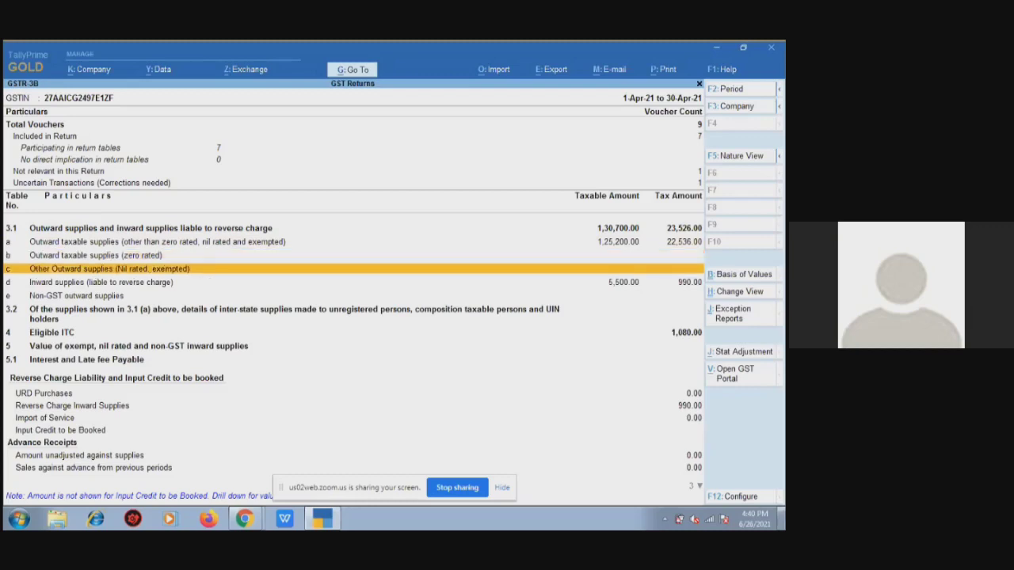
key("Down")
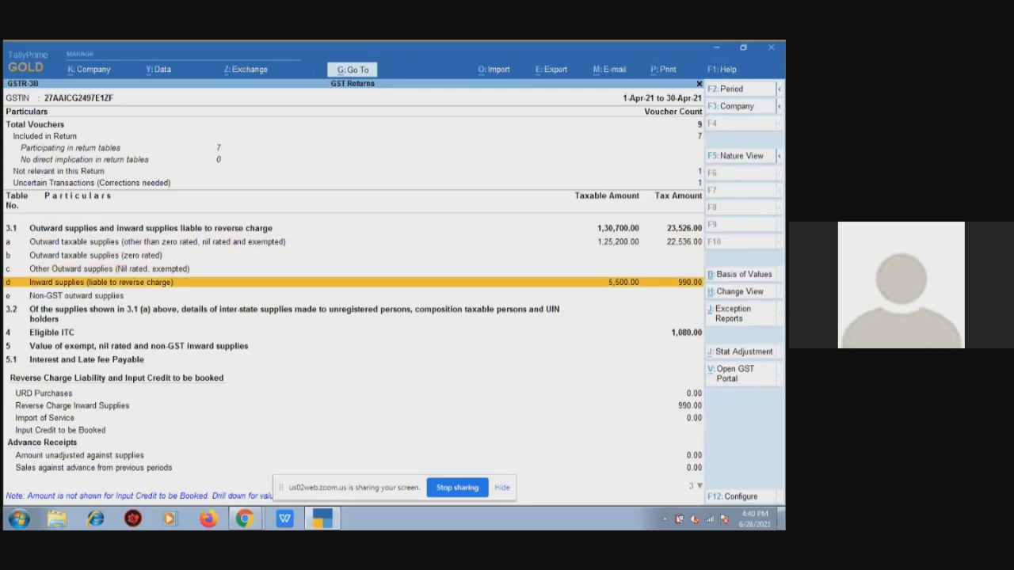
key("Down")
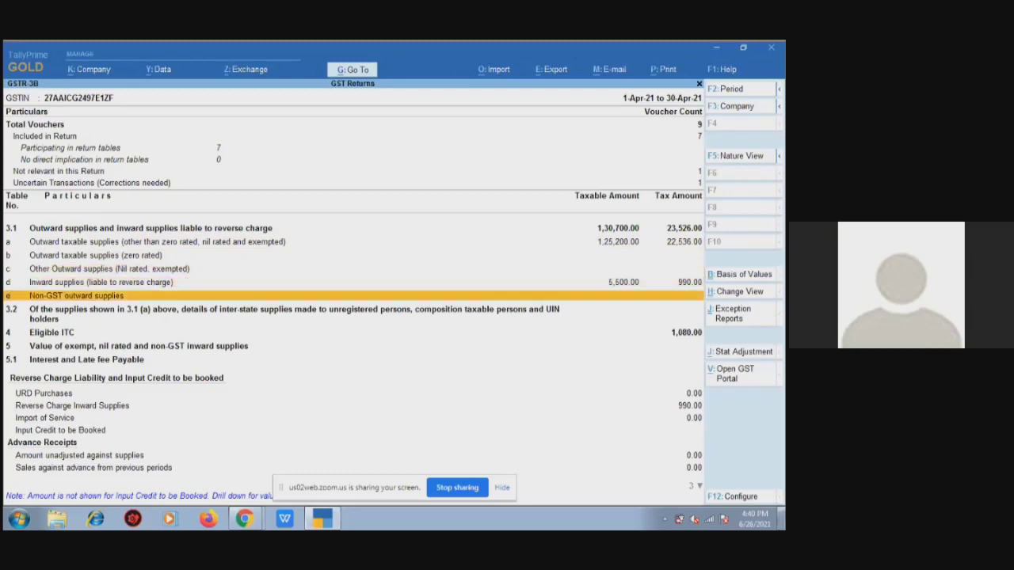
Expand table 3.2 and review the supplies made to unregistered persons, composition taxable persons and UIN holders
key("Down")
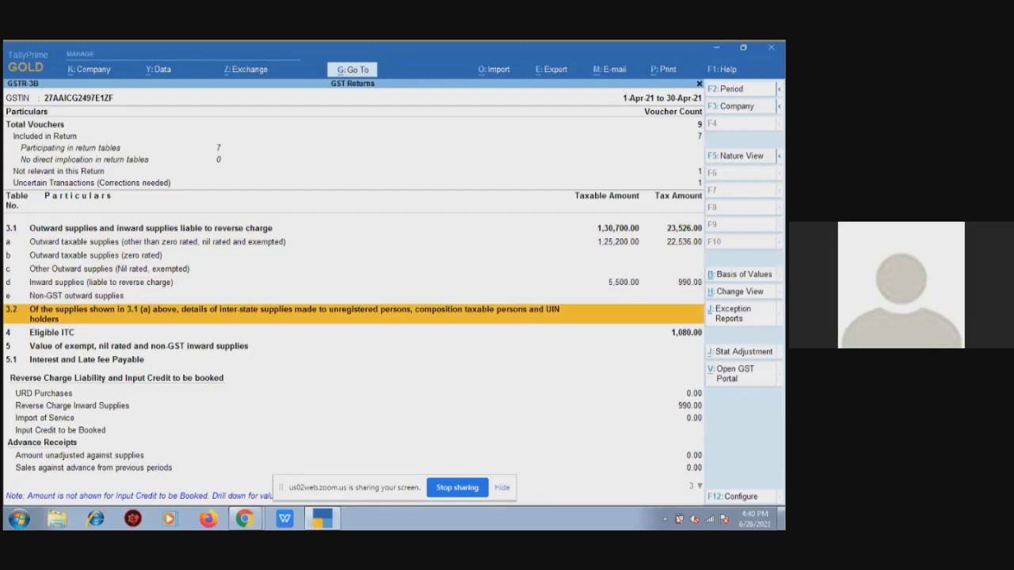
key("shift+Return")
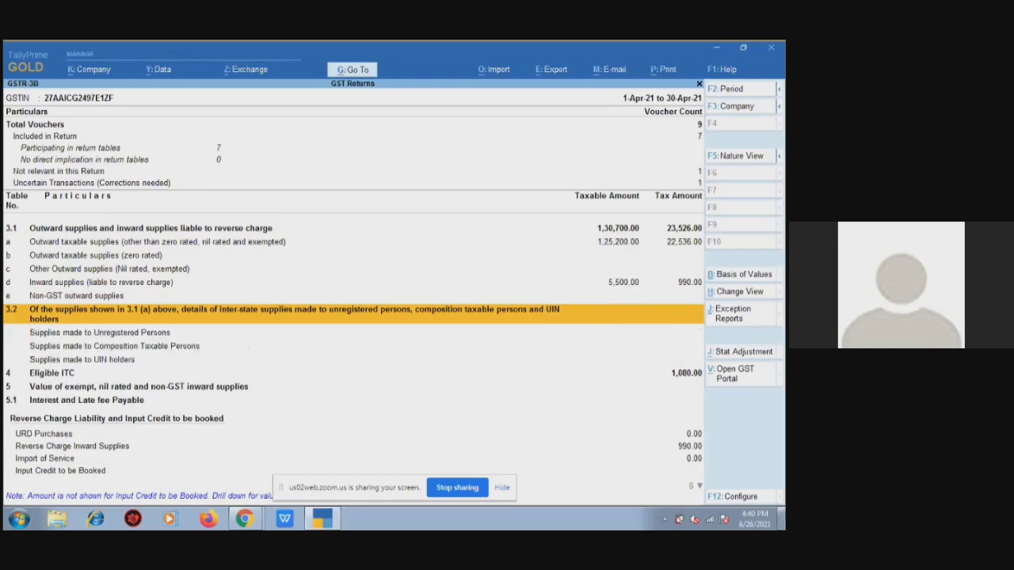
key("Down")
key("Down")
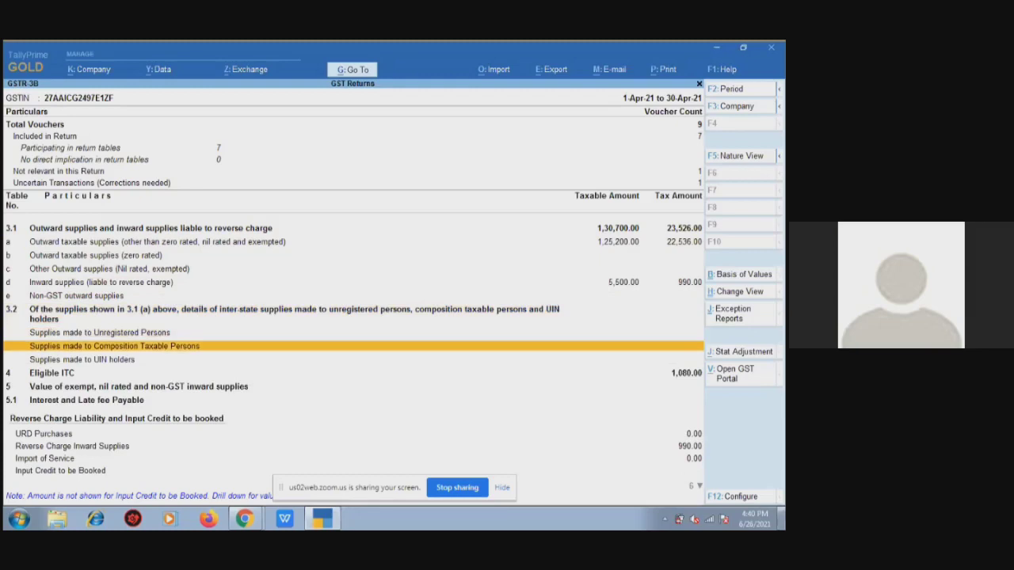
key("Down")
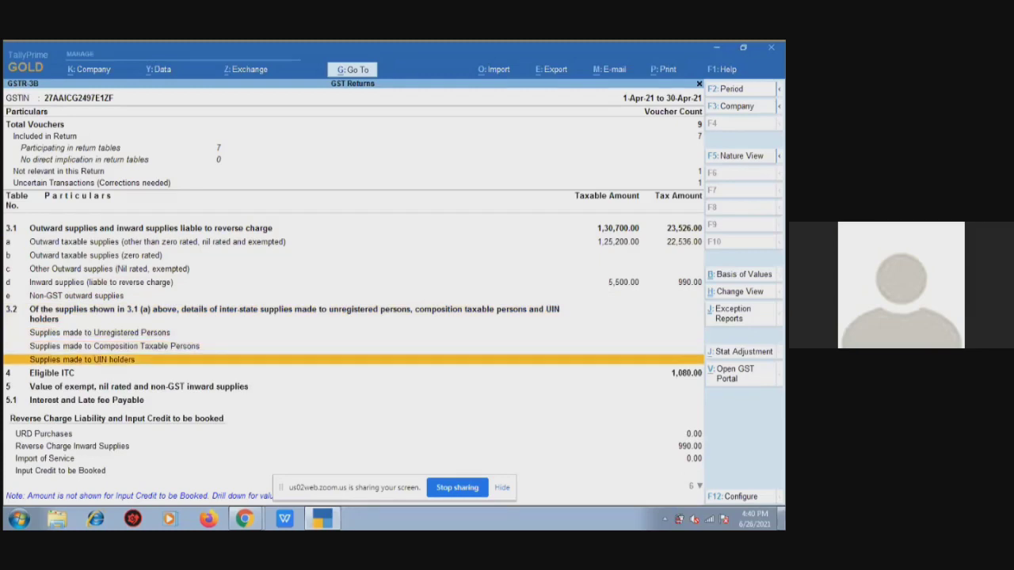
Expand table 4, Eligible ITC, and review the ITC Available rows from Import of goods through All other ITC
key("Down")
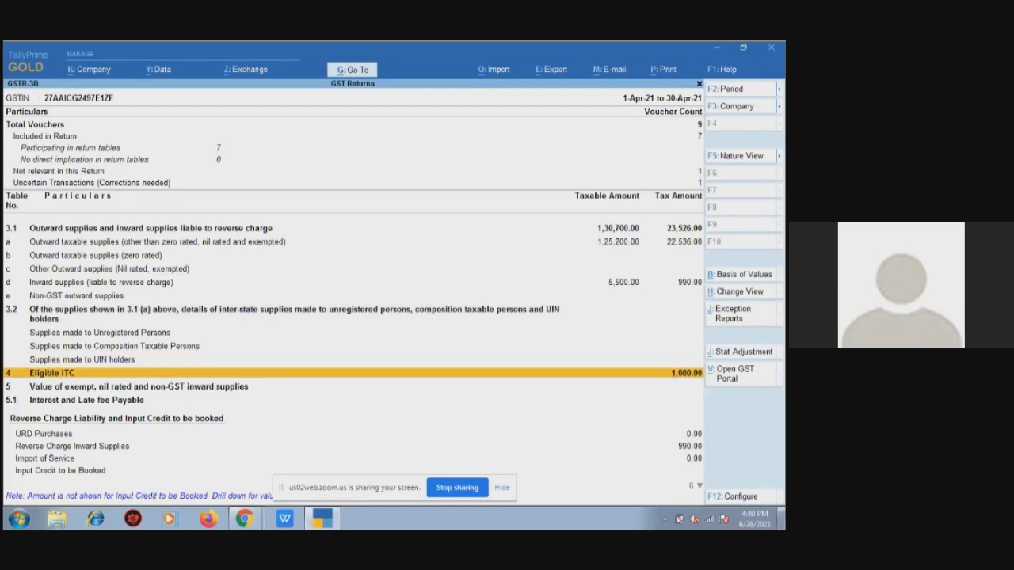
key("shift+Return")
key("Down")
key("Down")
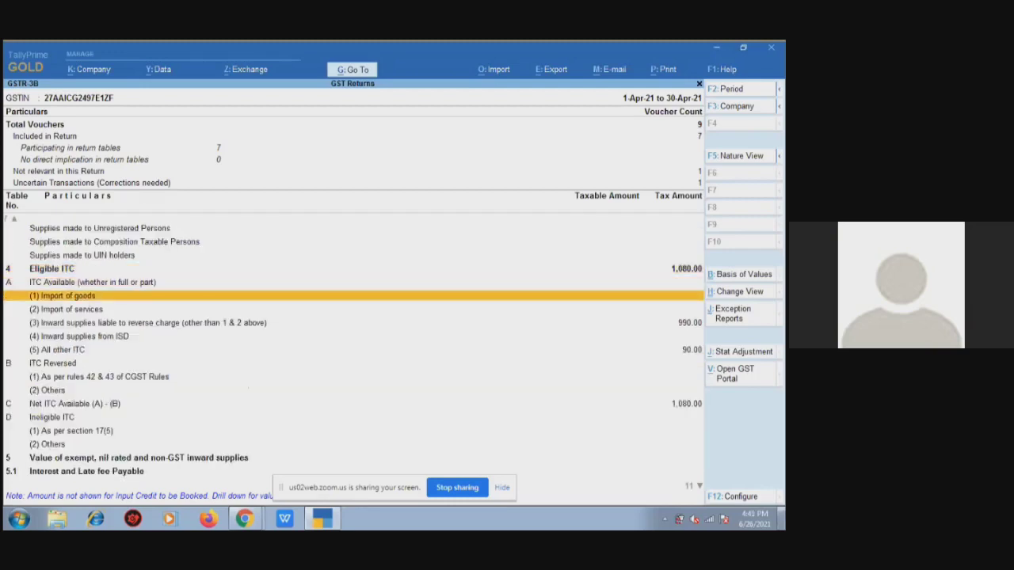
key("Down")
key("Down")
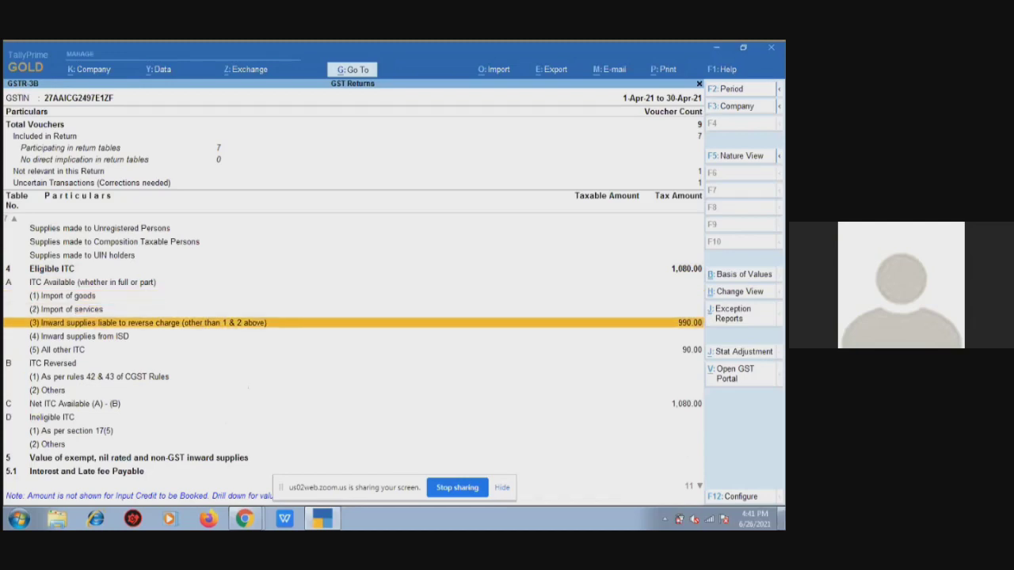
key("Down")
key("Down")
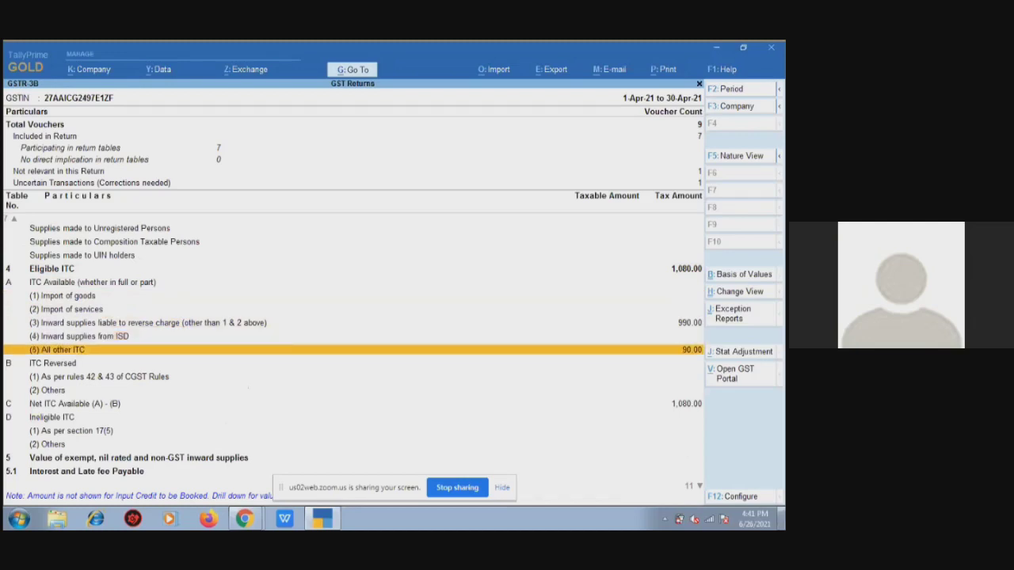
Review the ITC Reversed, Net ITC Available and Ineligible ITC rows of table 4, including their sub-rows
key("Down")
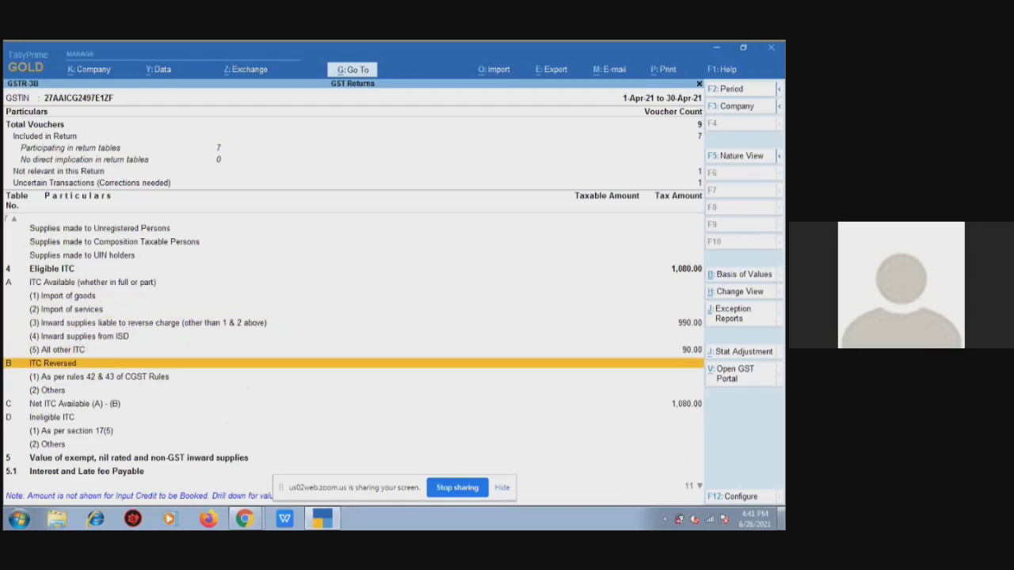
key("Down")
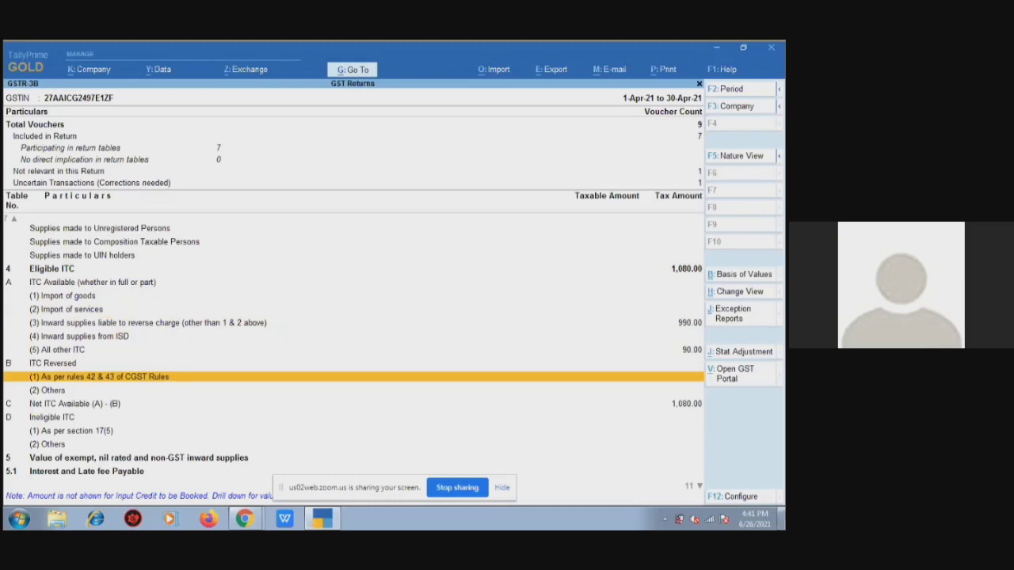
key("Down")
key("Down")
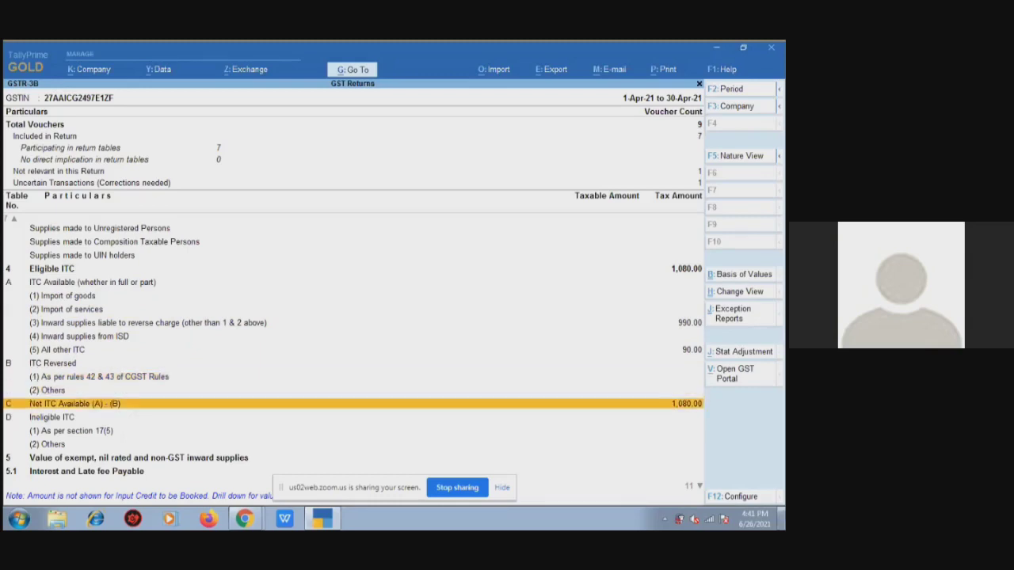
key("Up")
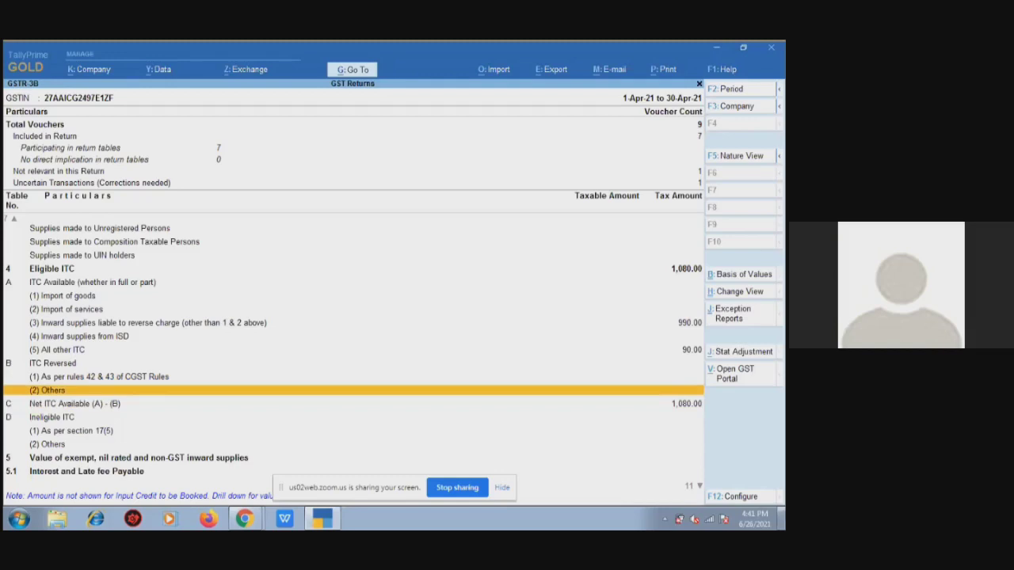
key("Down")
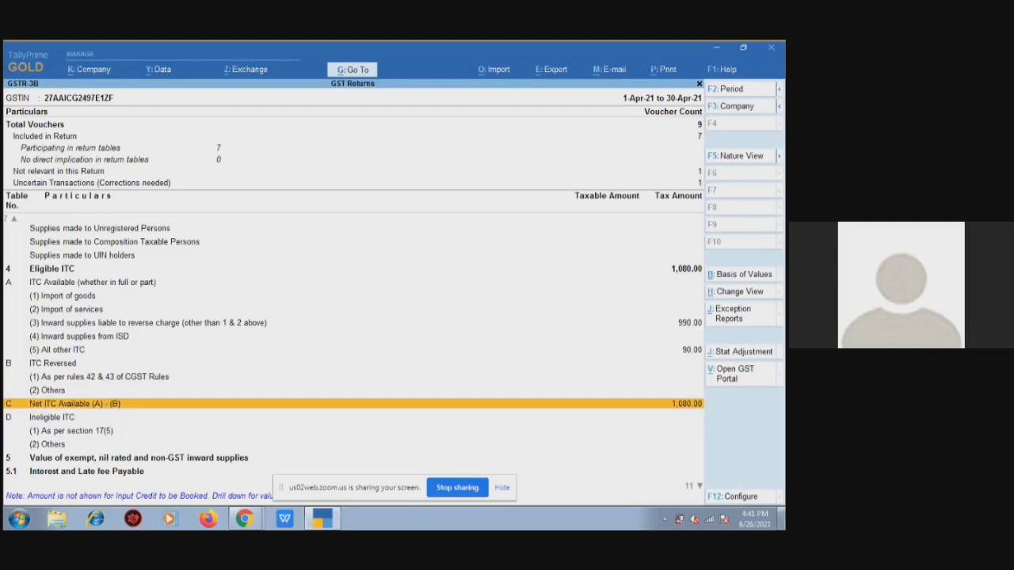
key("Down")
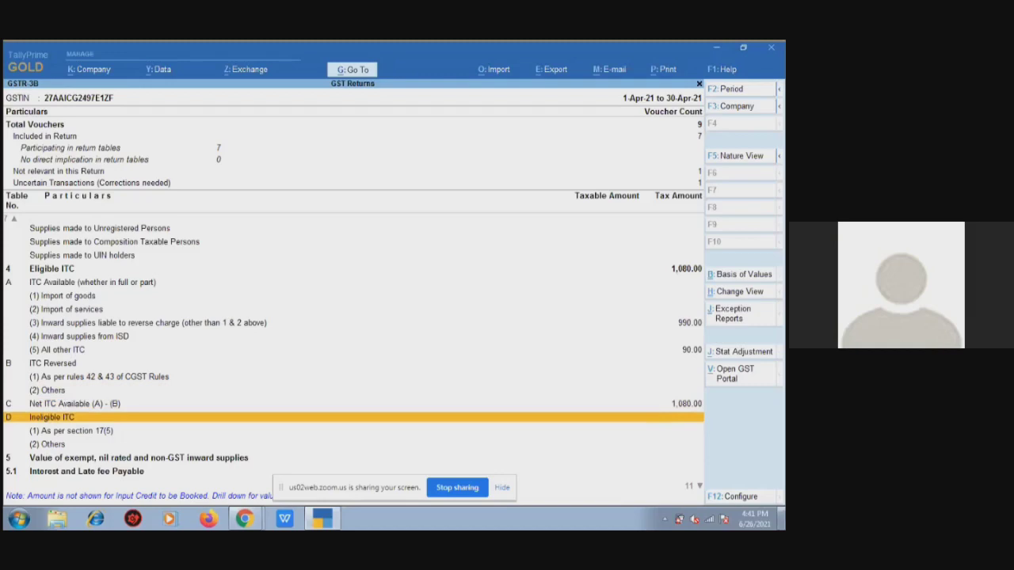
key("Down")
key("Down")
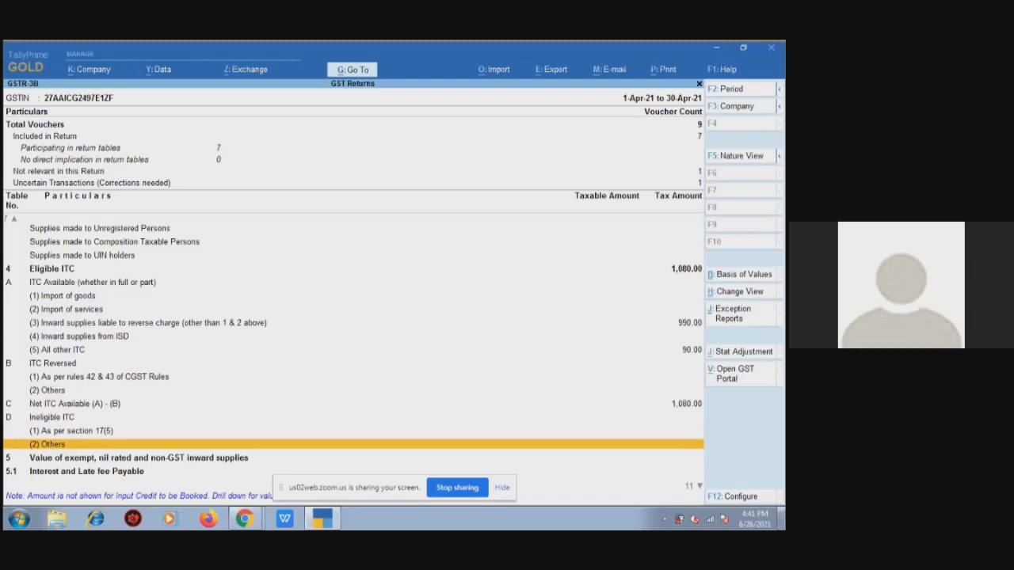
Expand table 5, Value of exempt, nil rated and non-GST inward supplies, and review its composition scheme and Non GST supply rows
key("Down")
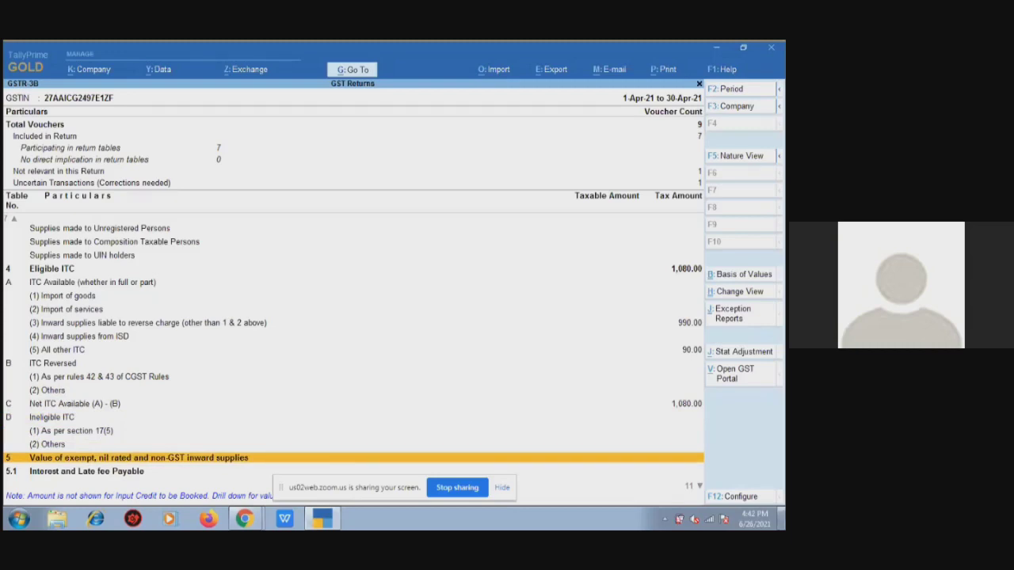
key("shift+Return")
key("Down")
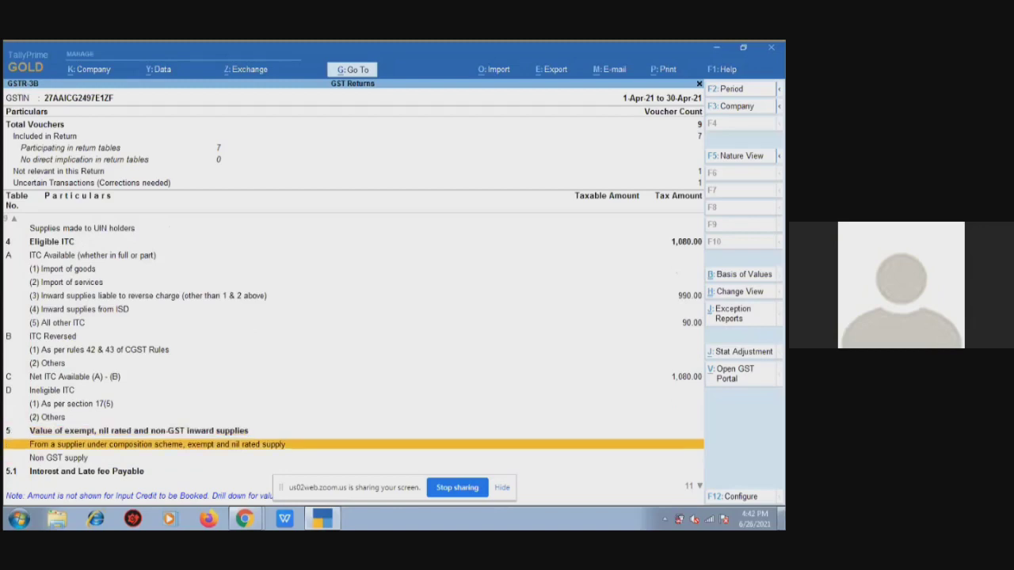
key("Down")
key("Down")
key("Down")
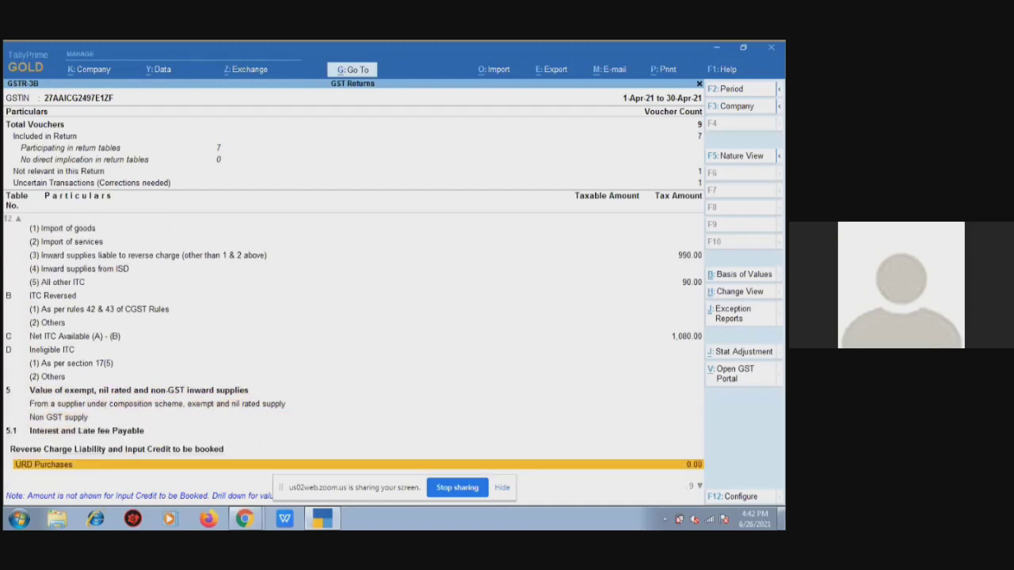
Expand table 5.1, Interest and Late fee Payable, and review its Interest and Late Fees rows
key("Up")
key("shift+Return")
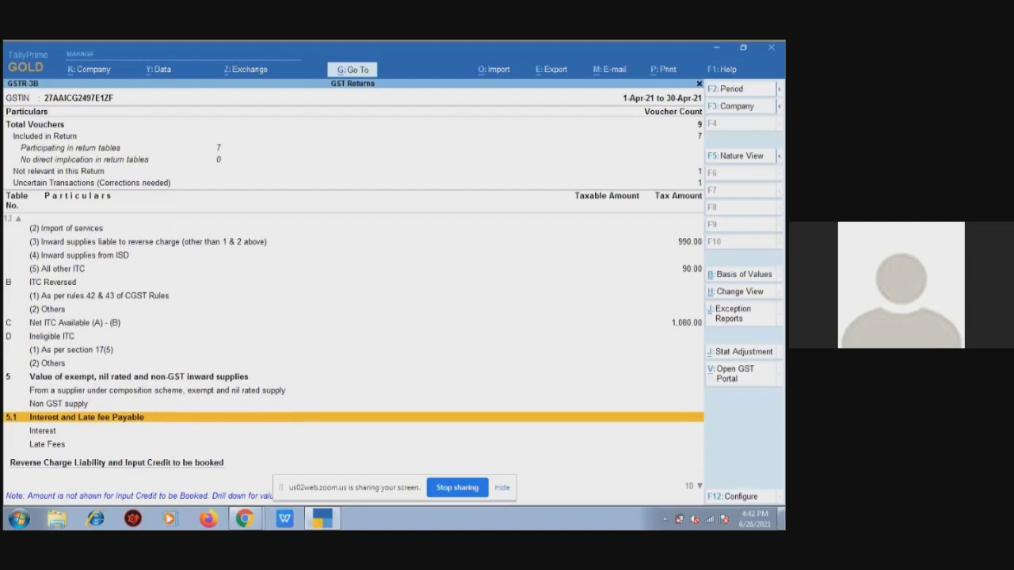
key("Down")
key("Down")
key("Down")
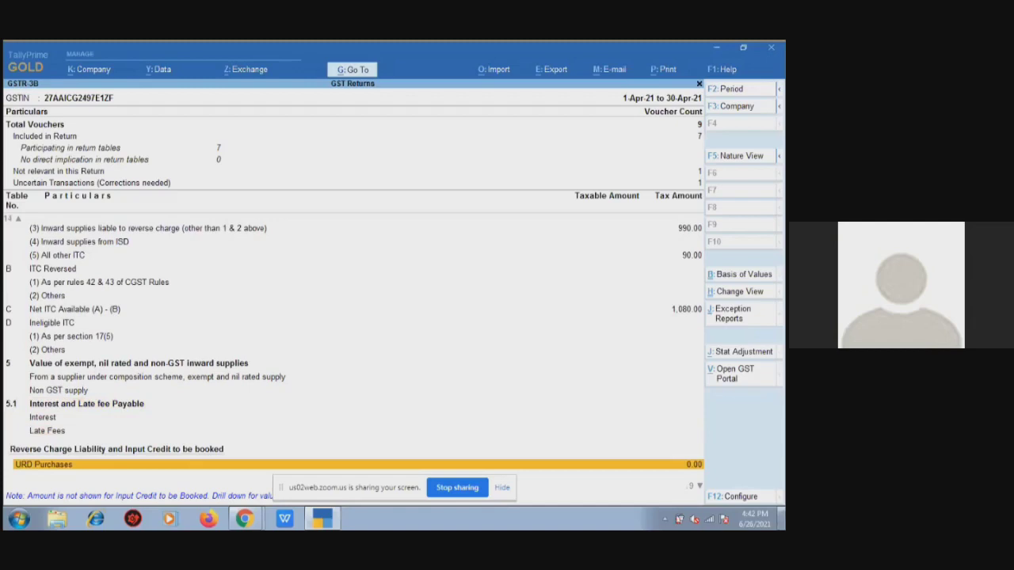
key("Up")
Review the Reverse Charge Liability and Input Credit to be booked rows from URD Purchases to Input Credit to be Booked
key("Down")
key("Down")
key("Down")
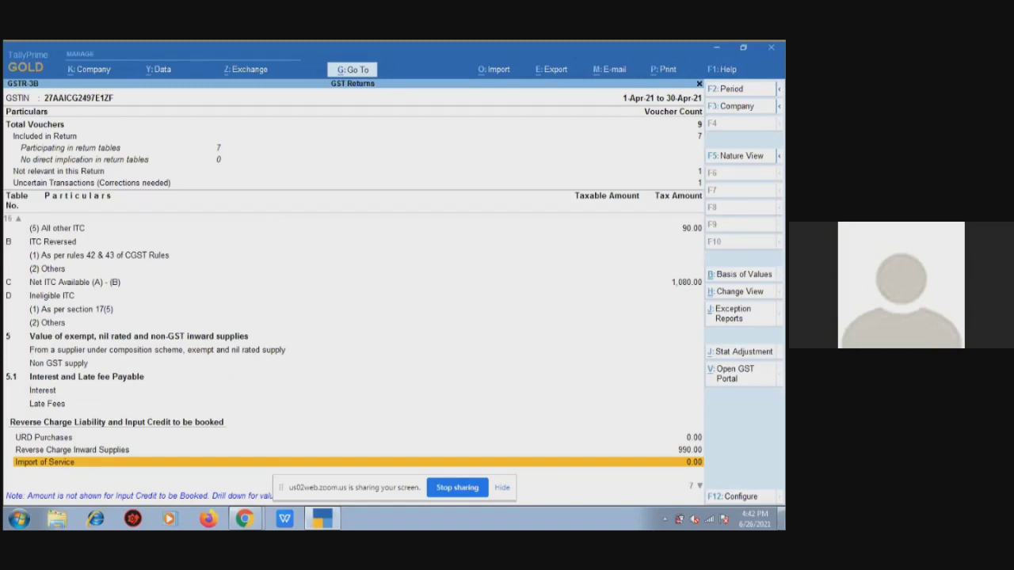
key("Down")
Review the Advance Receipts and Advance Payments rows through Purchase Against Advance from Previous Periods
key("Down")
key("Down")
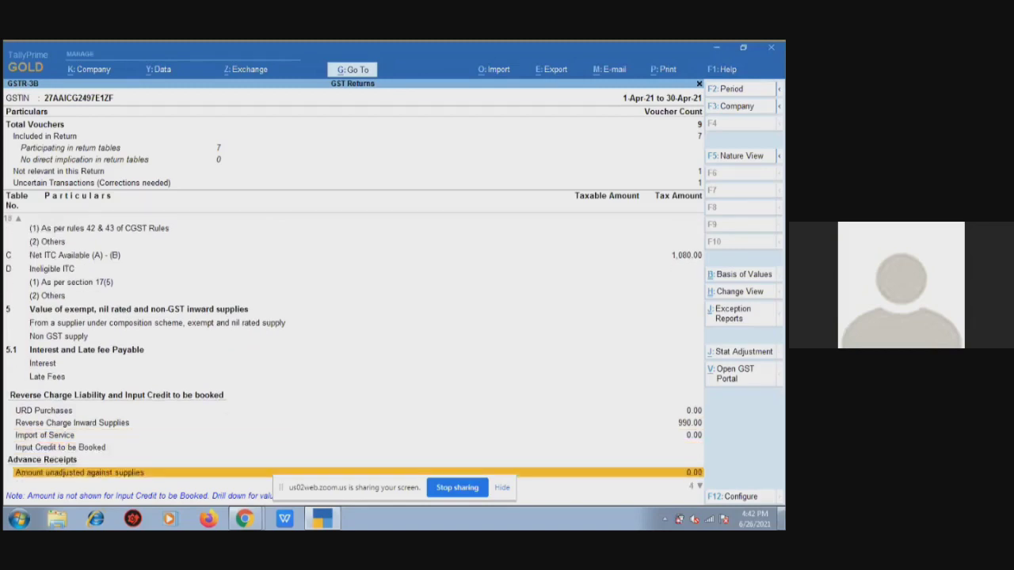
key("Down")
key("Down")
key("Up")
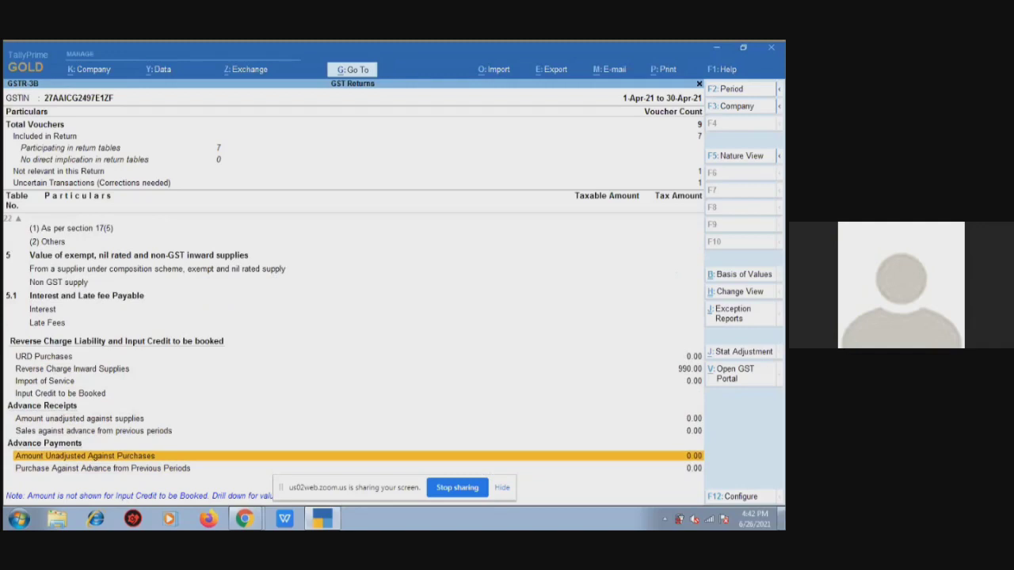
key("Down")
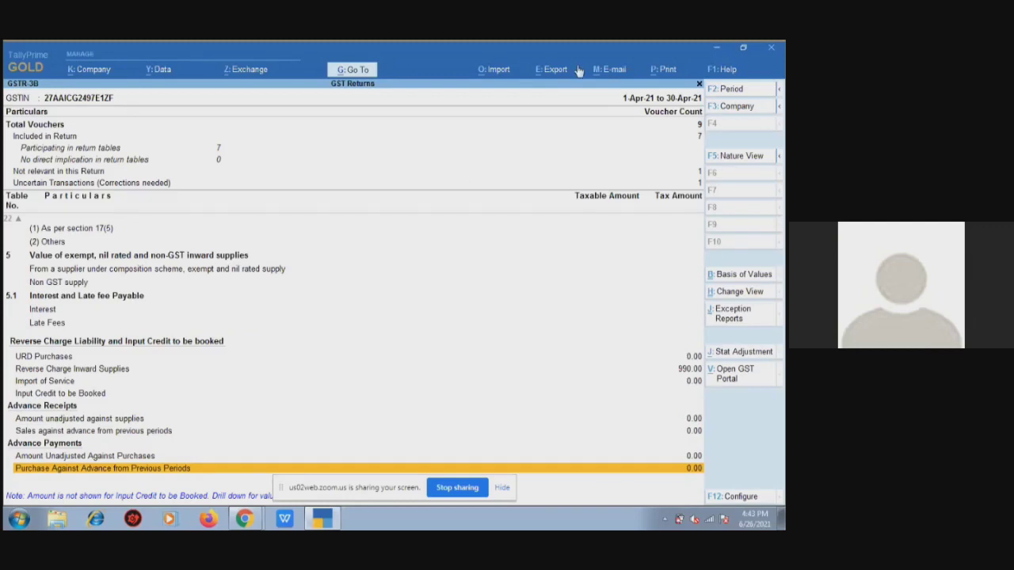
Try to export the GSTR-3B E-Return in Excel (Spreadsheet) format to the local drive as GSTR3B_Excel_Utility_V4.7.xlsm
left_click(545, 71)
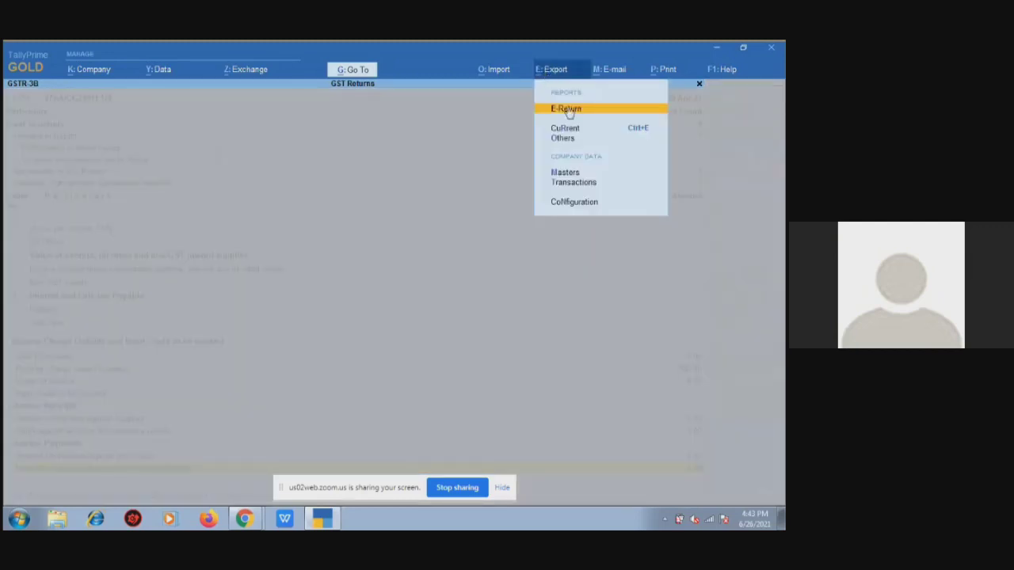
left_click(570, 111)
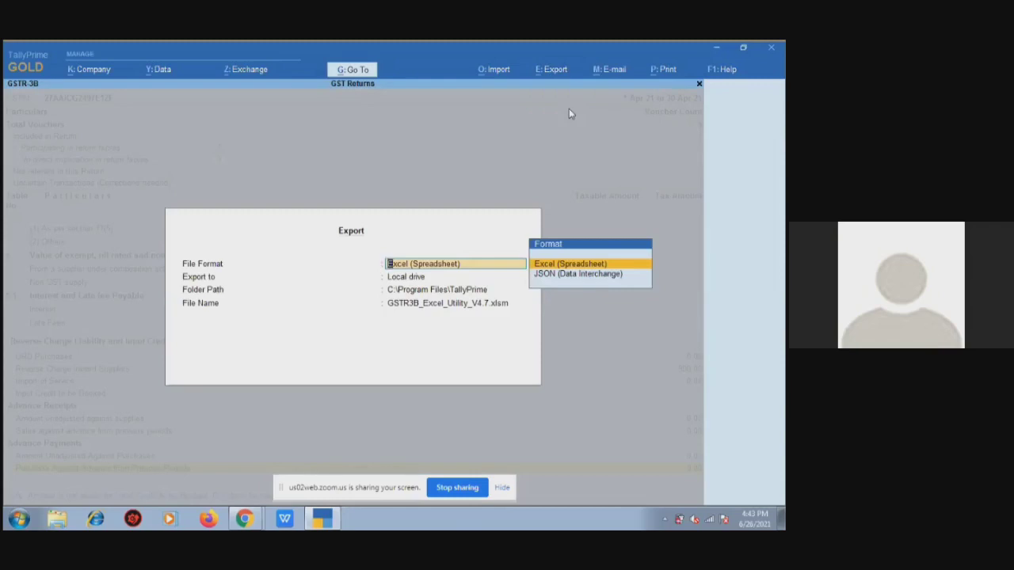
key("Return")
key("Return")
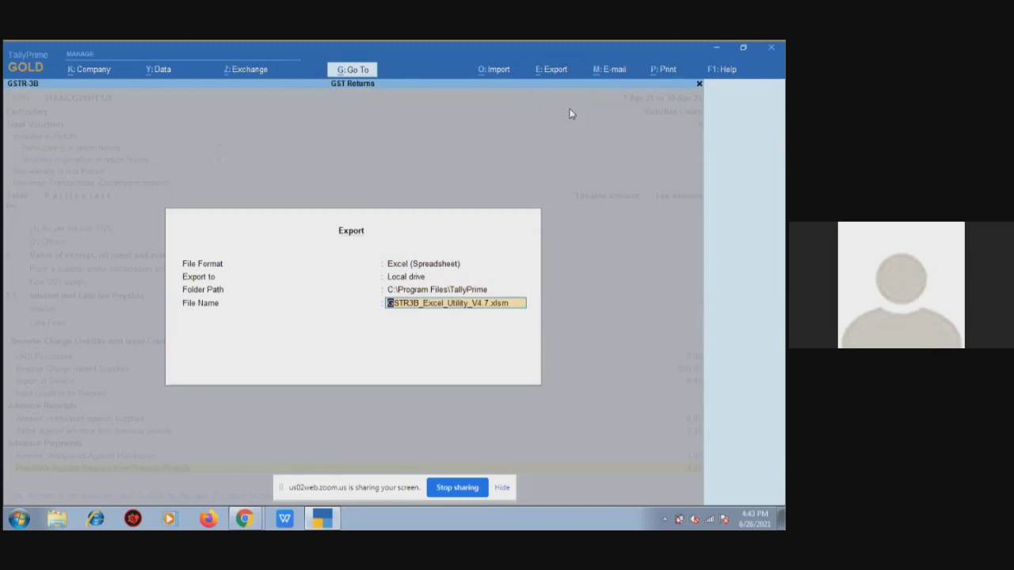
key("Return")
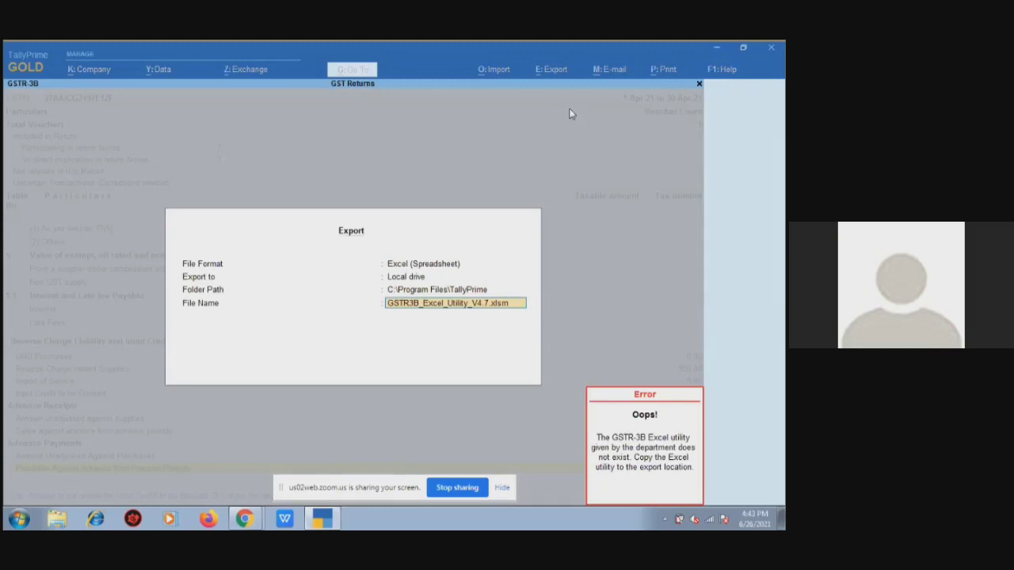
key("Escape")
key("Escape")
key("Escape")
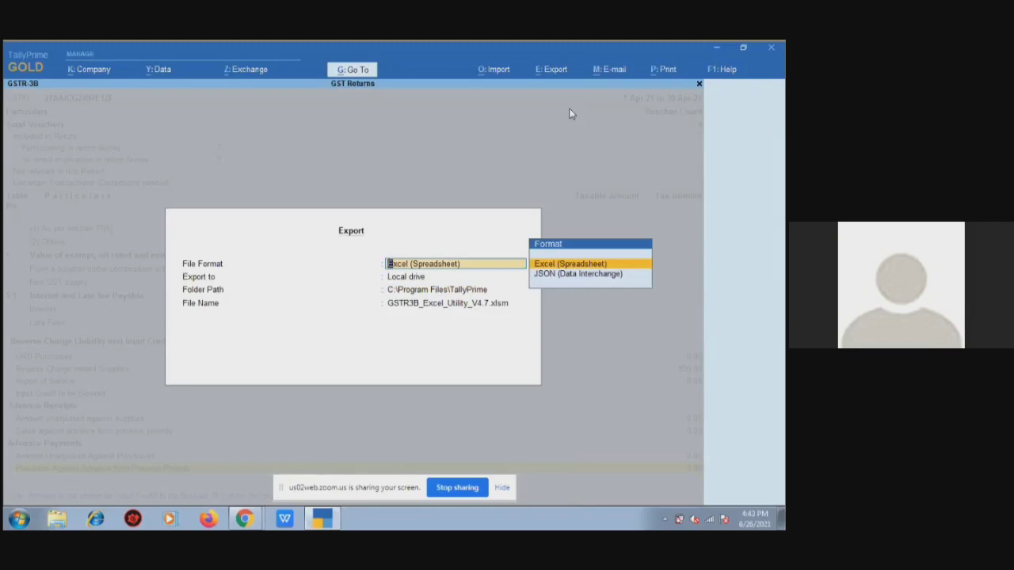
key("Escape")
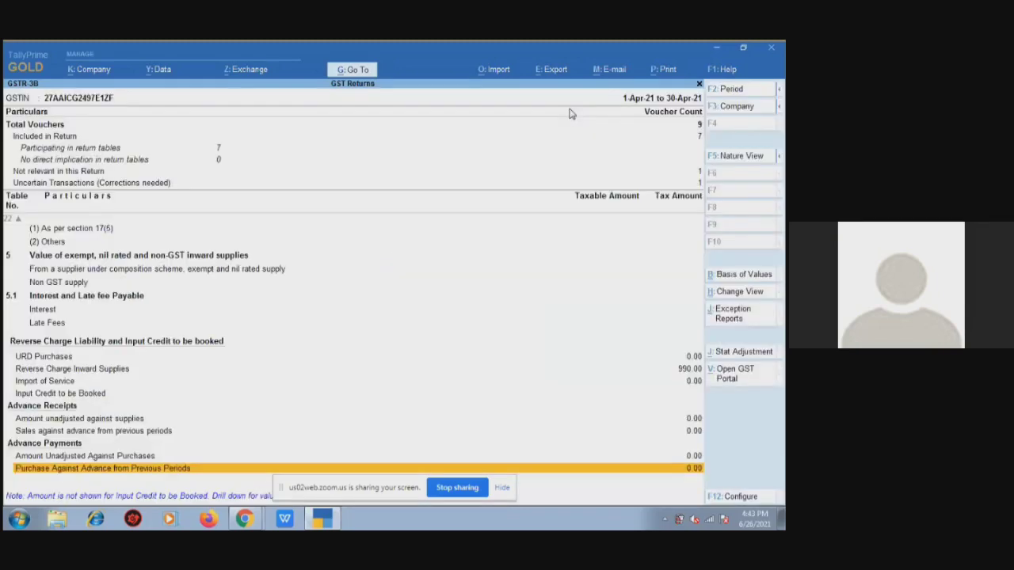
Switch GSTR-3B to Nature View to examine the outward and inward supplies, and close the report
left_click(731, 162)
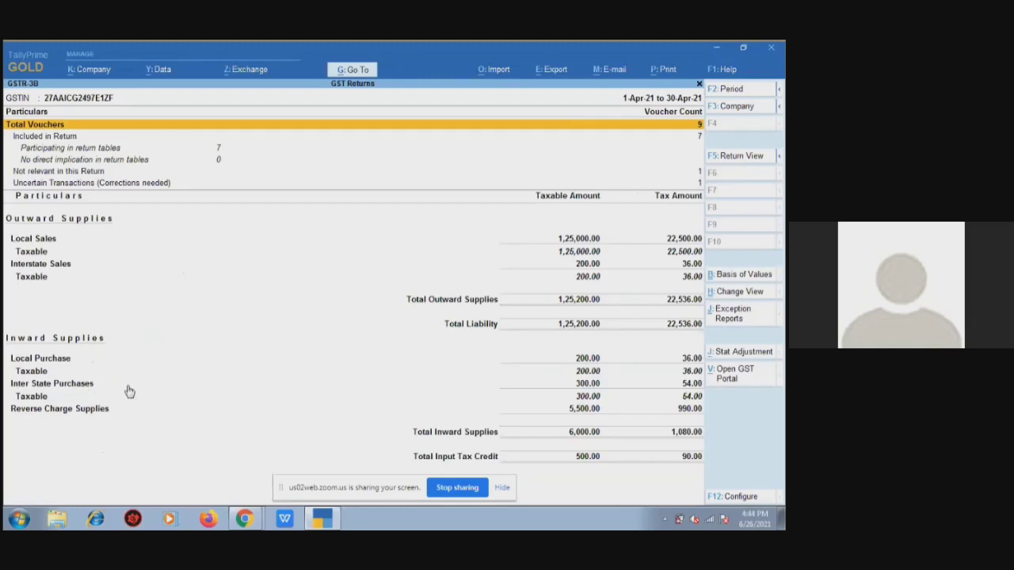
key("Down")
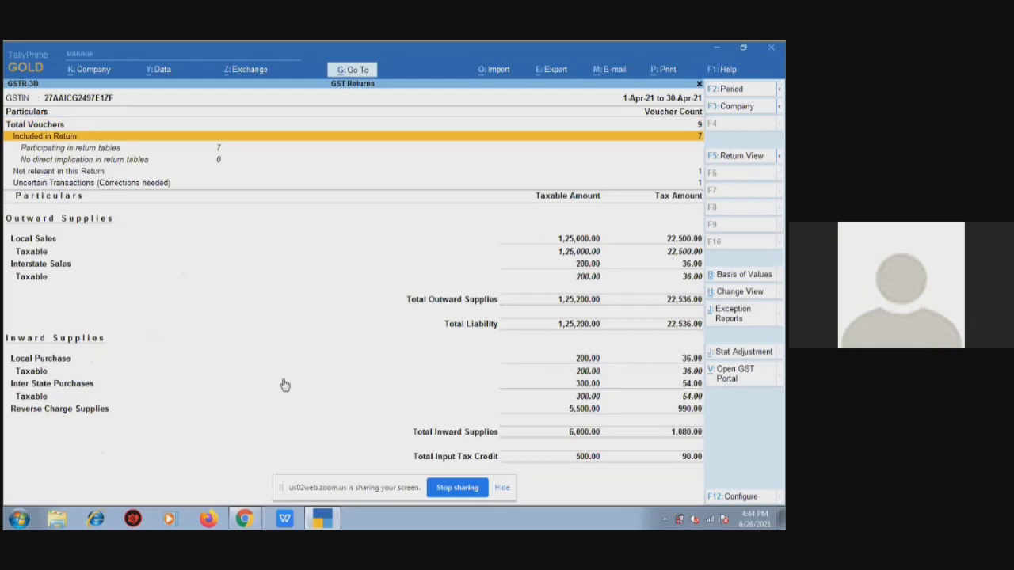
key("Escape")
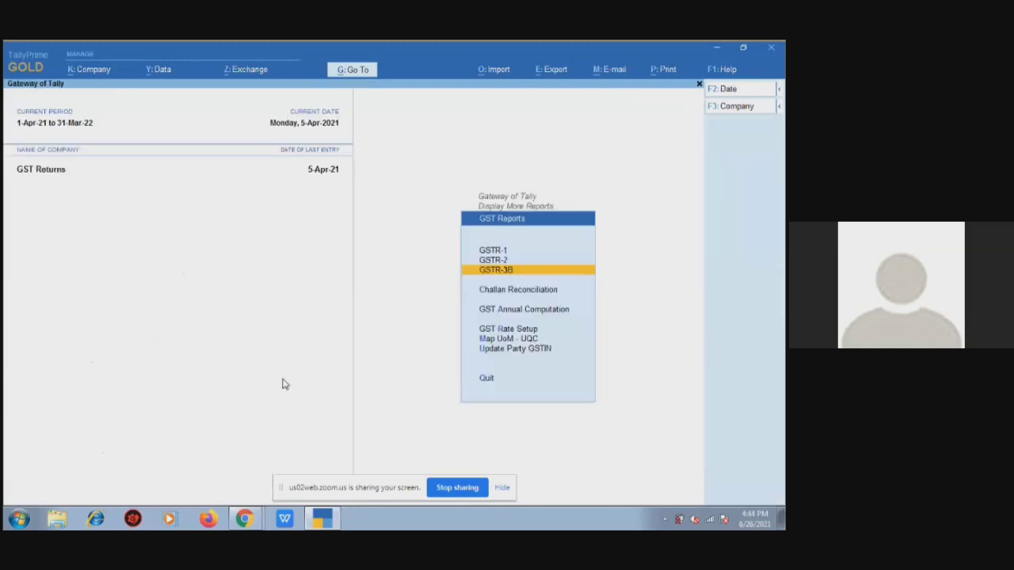
In the Challan Reconciliation report, set Include transactions having Challan details to Yes in the Basis of Values and close the report
key("Down")
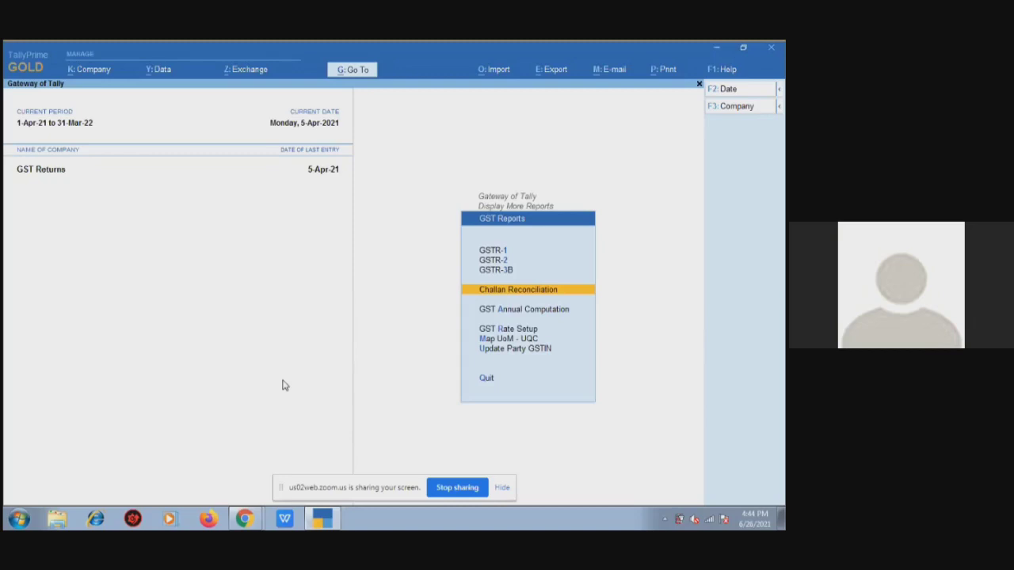
key("Return")
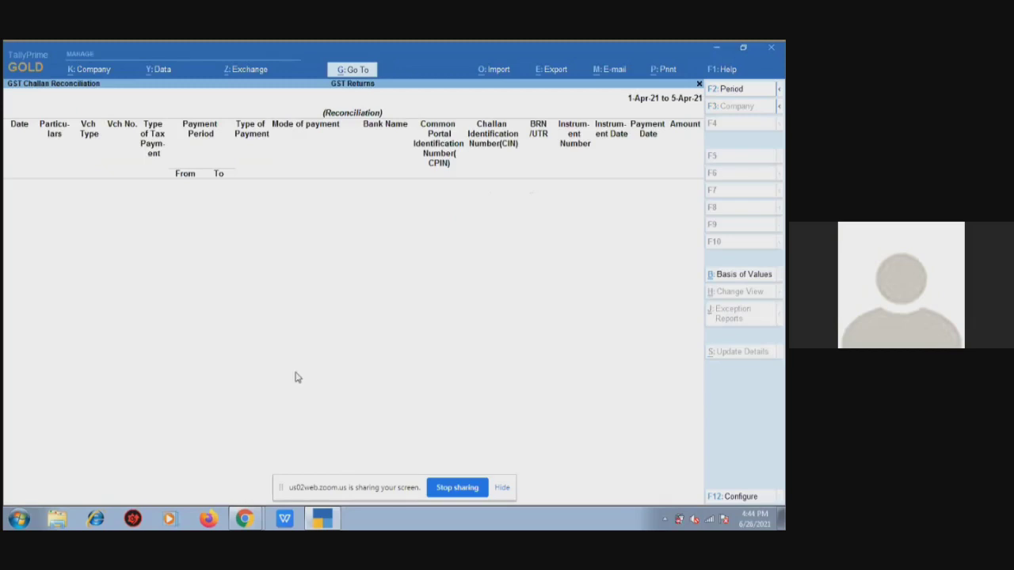
left_click(722, 282)
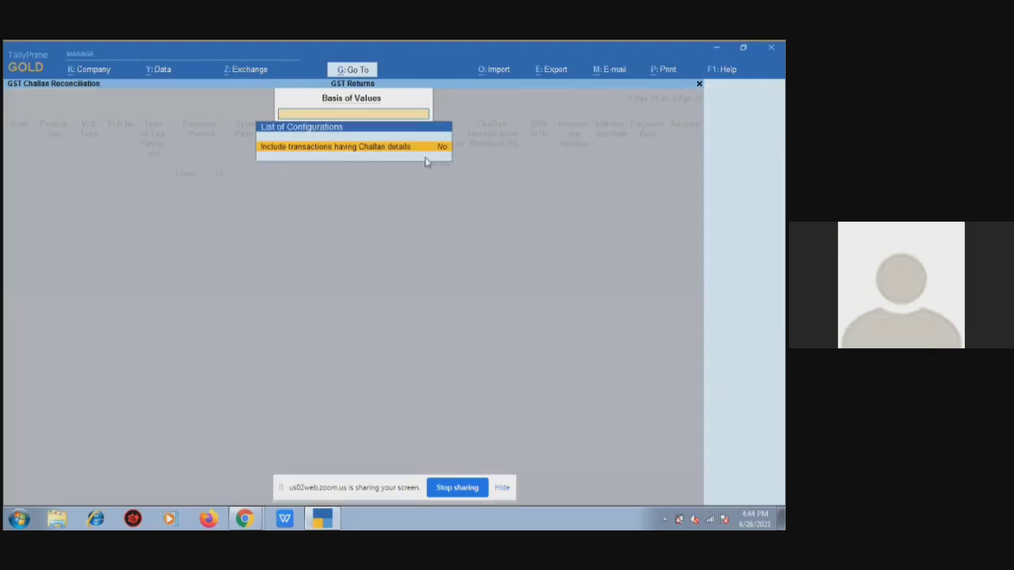
key("Return")
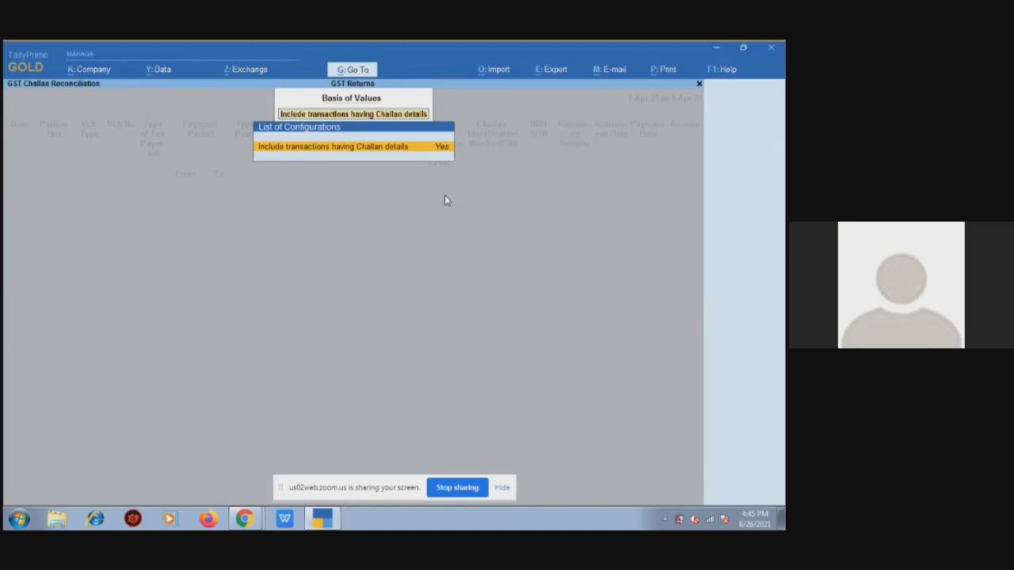
key("Escape")
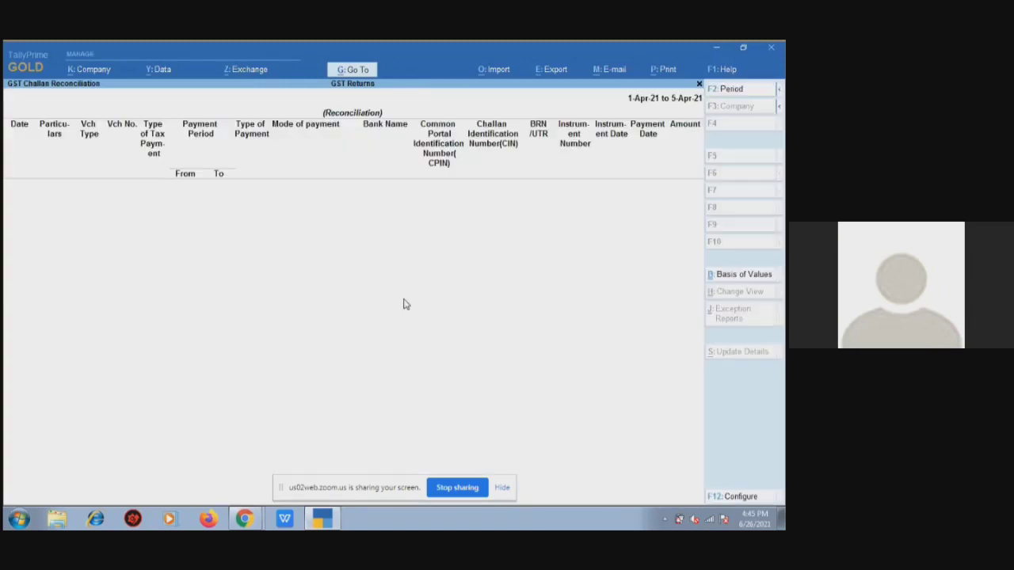
key("Escape")
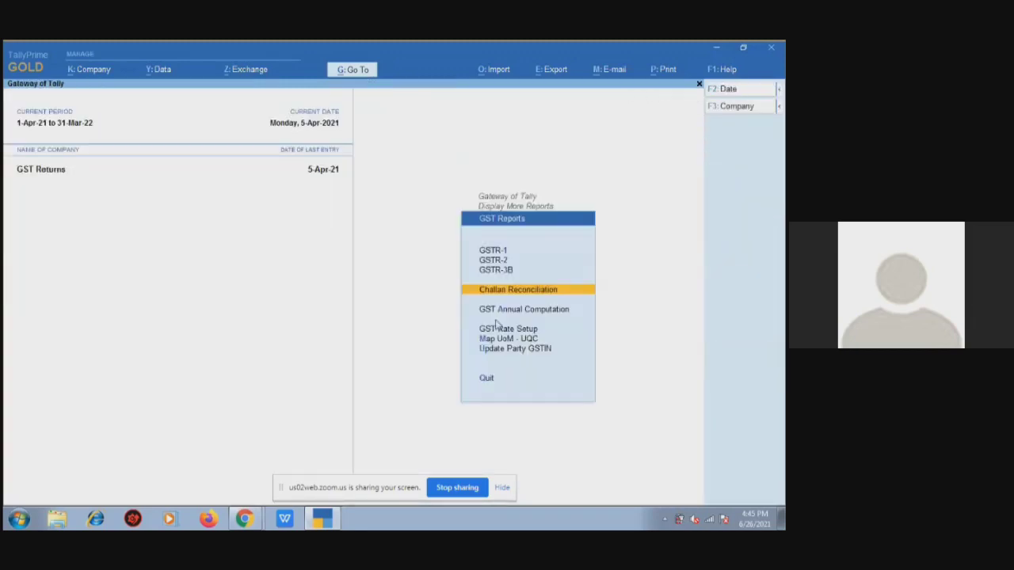
Examine the liability and input tax credit figures in the GST Annual Computation report and close it
key("Down")
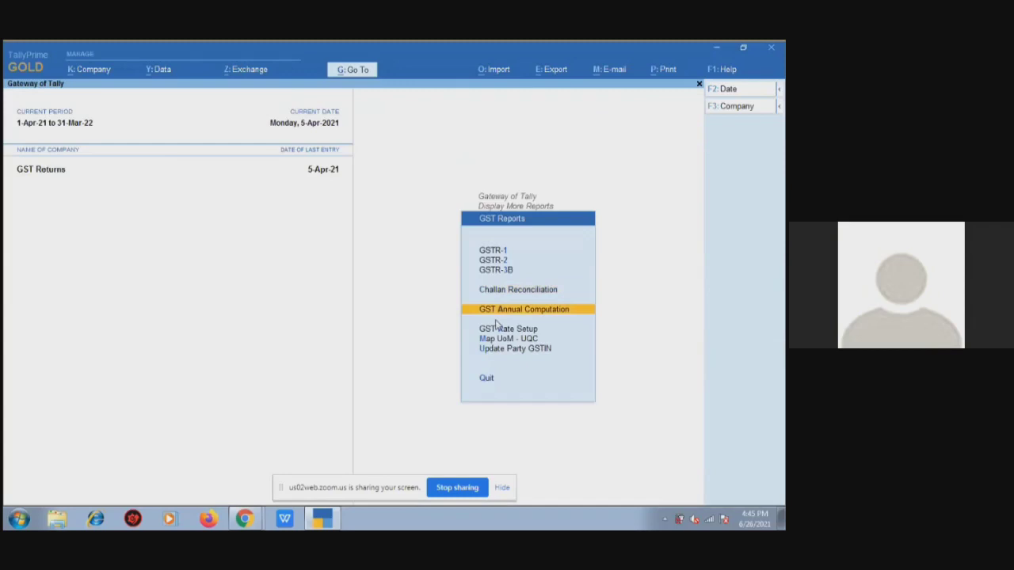
key("Return")
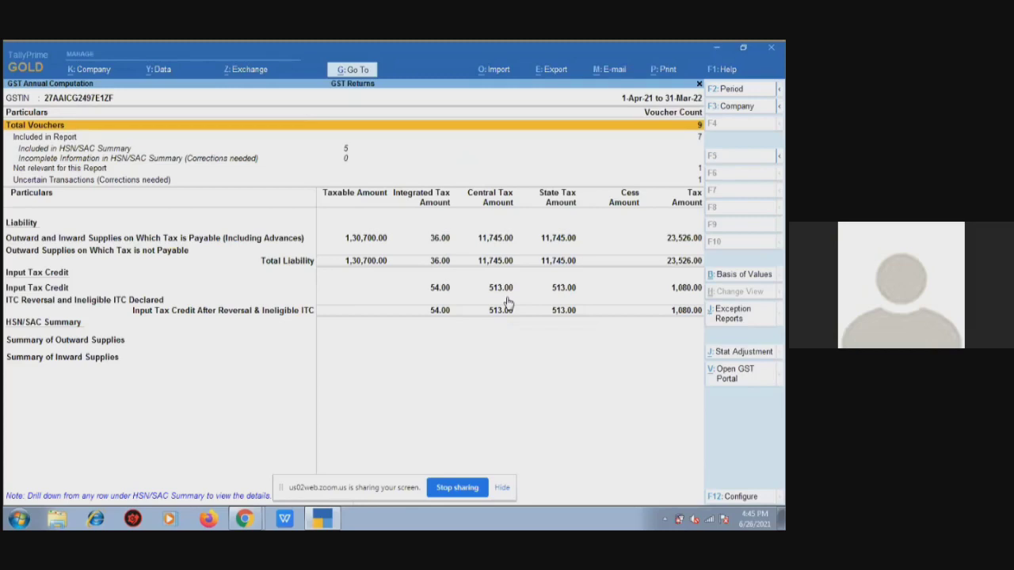
key("Escape")
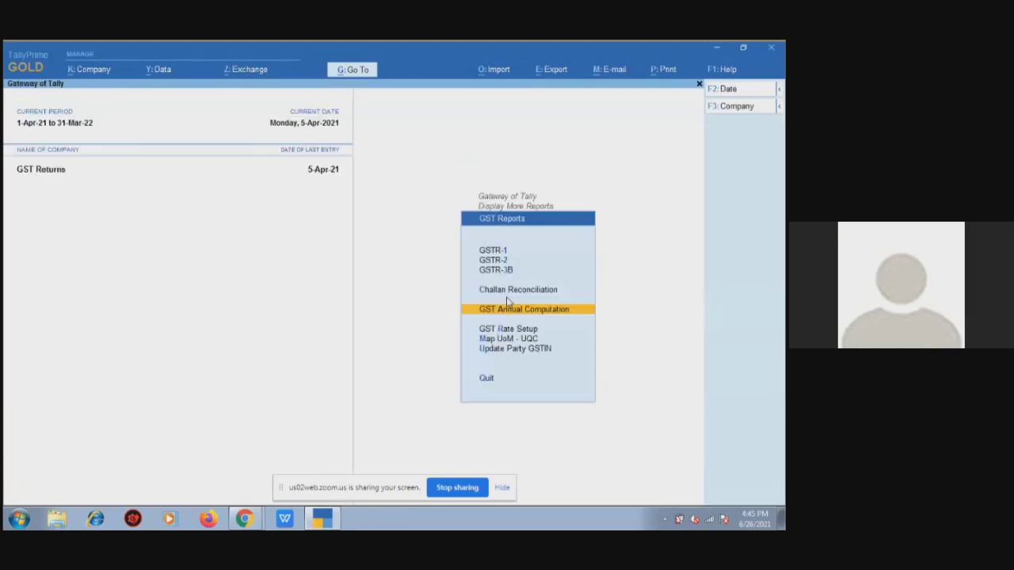
In GST Rate Setup, inspect the rate details of the Computers stock item and return to the GST reports list
key("Down")
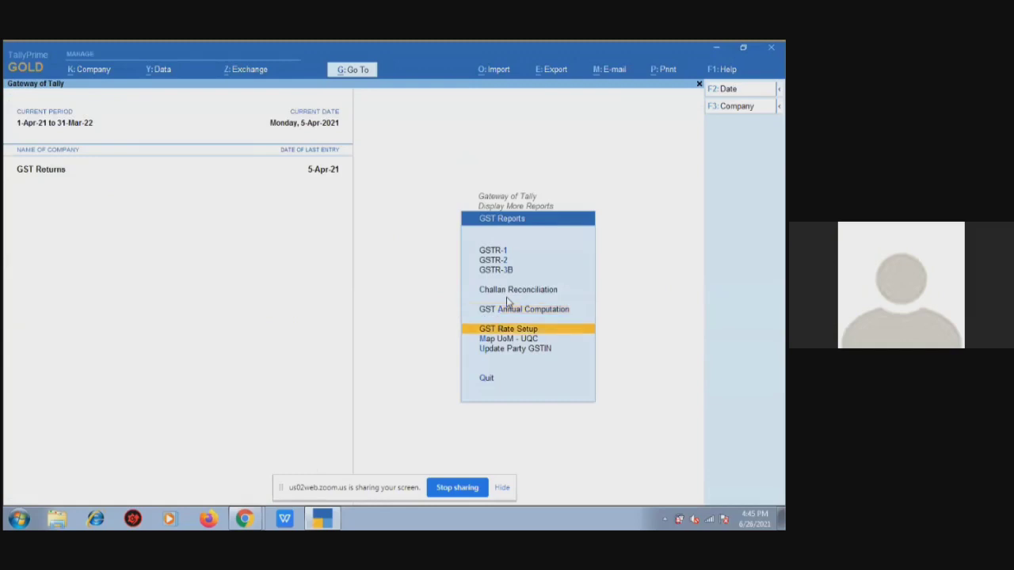
key("Return")
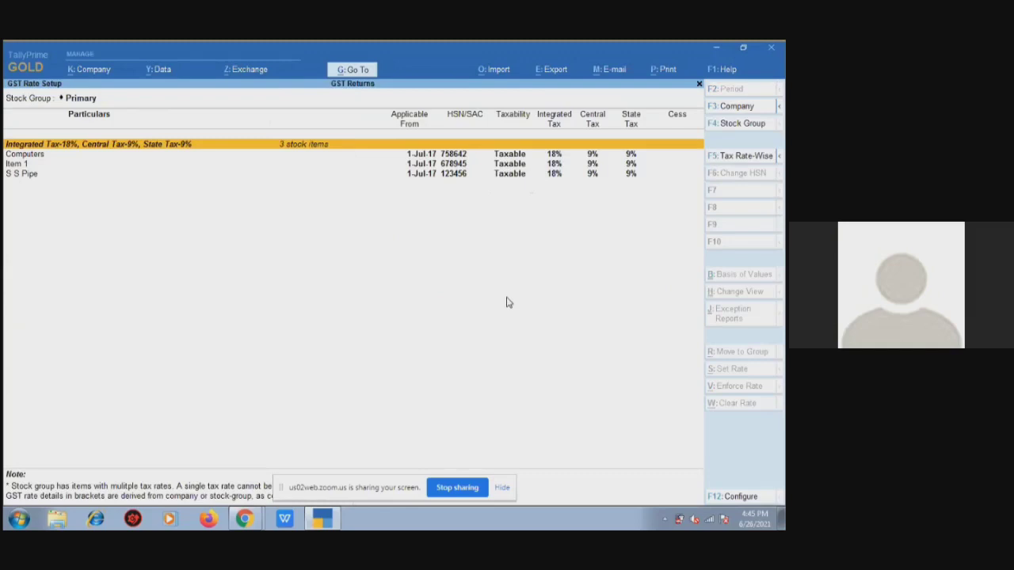
key("Down")
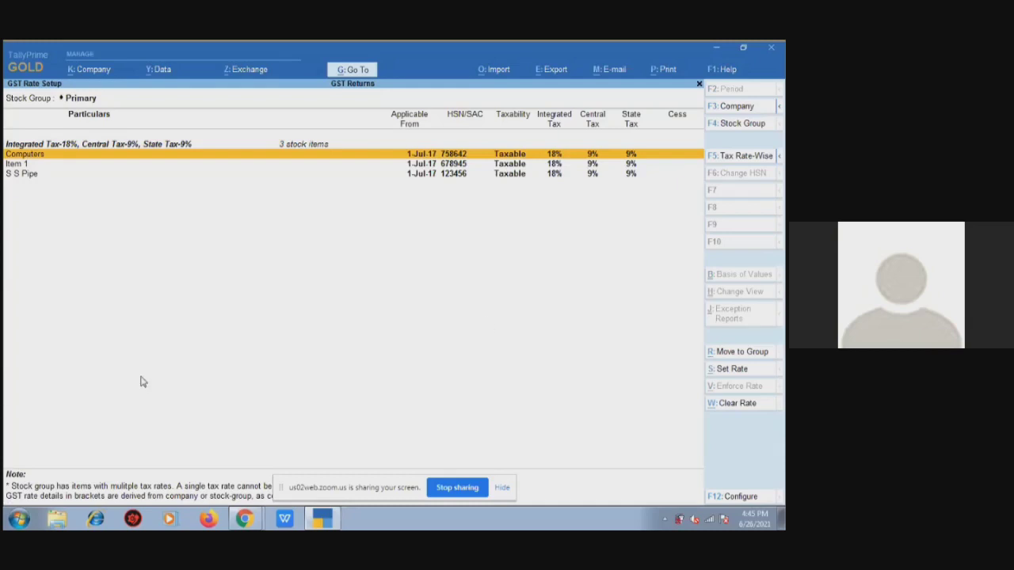
left_click(732, 370)
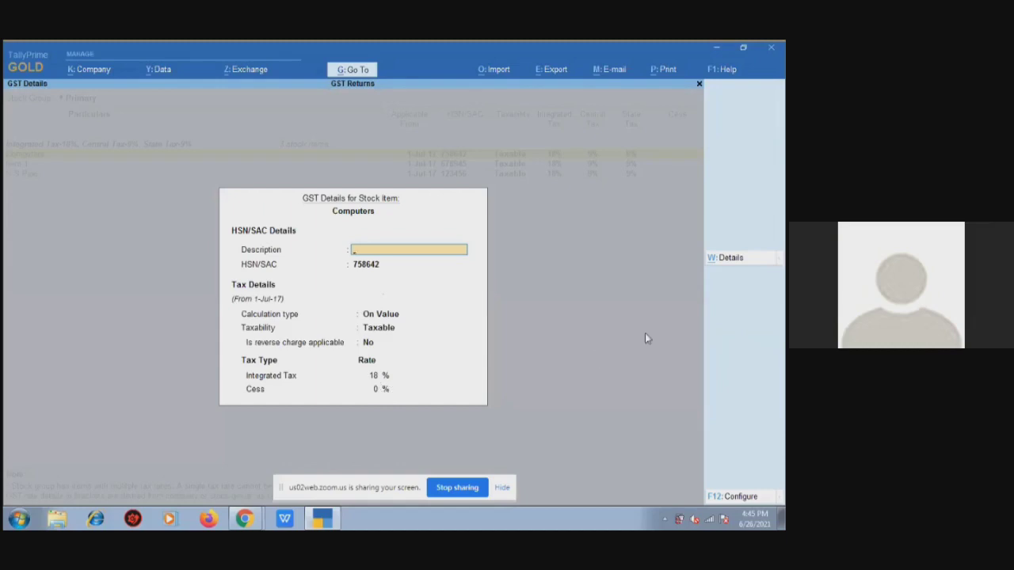
key("Escape")
key("Escape")
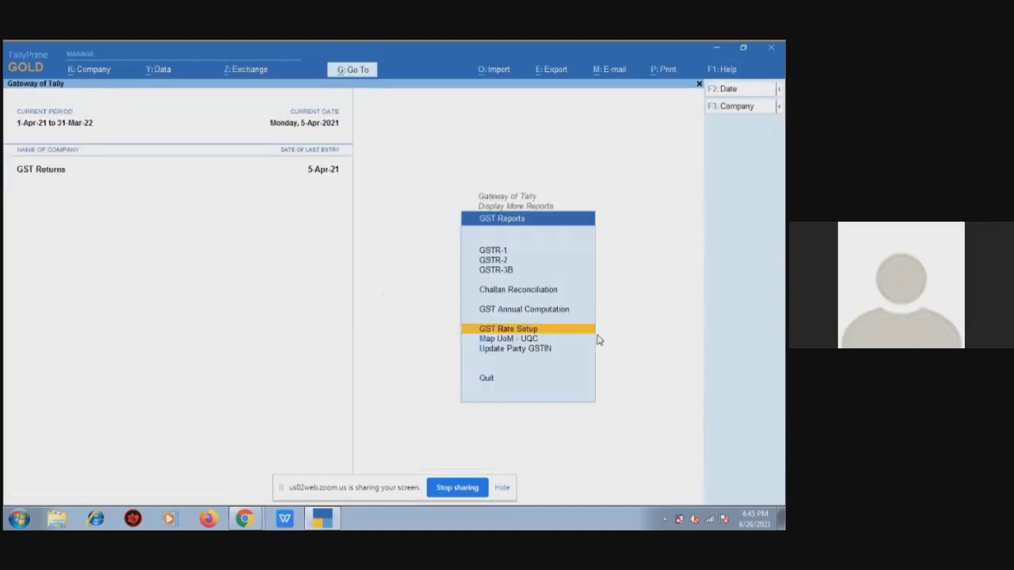
In Map UoM - UQC, show all units, view the unit quantity codes available for kgs, and leave without saving
key("Down")
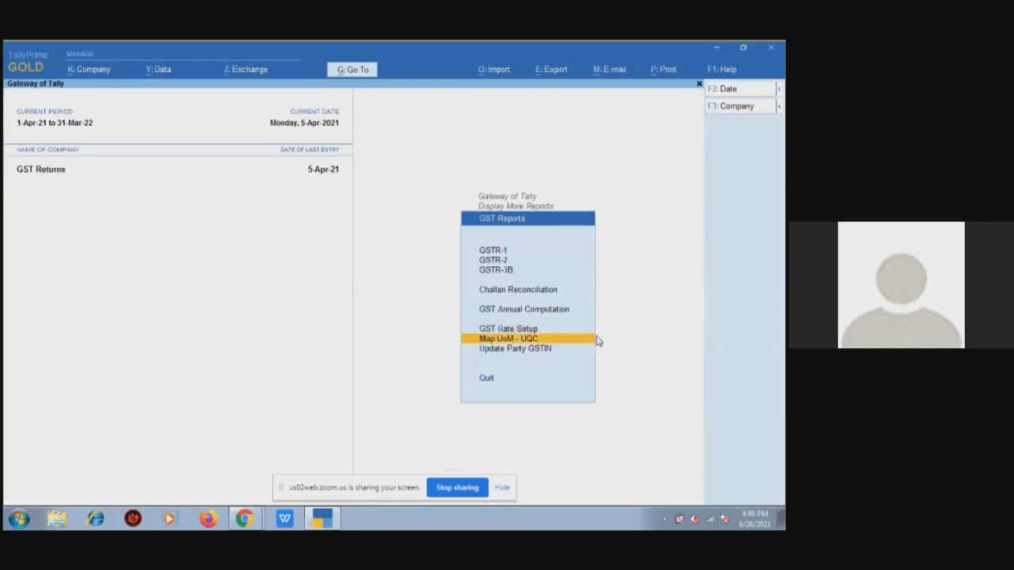
key("Return")
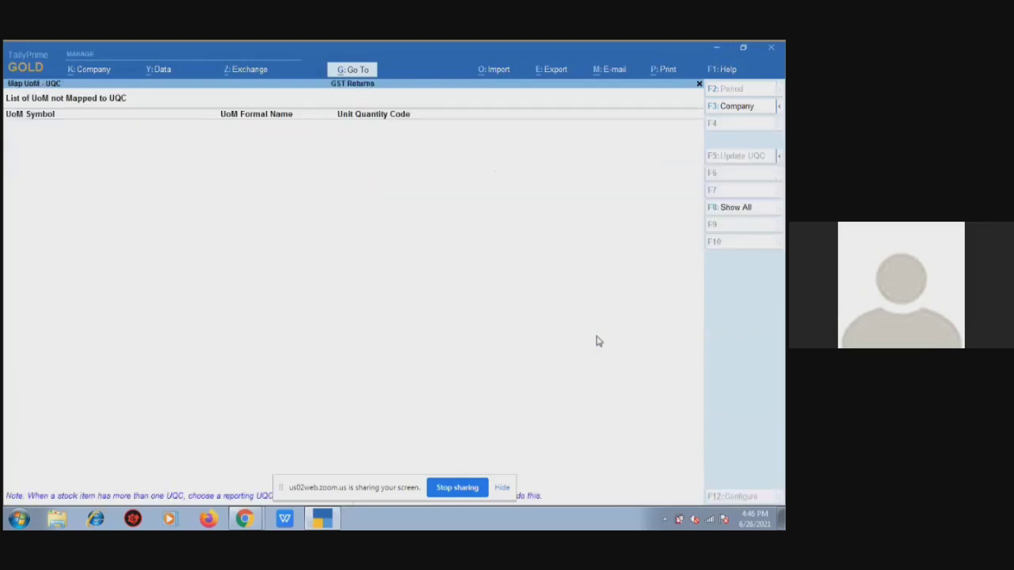
left_click(741, 212)
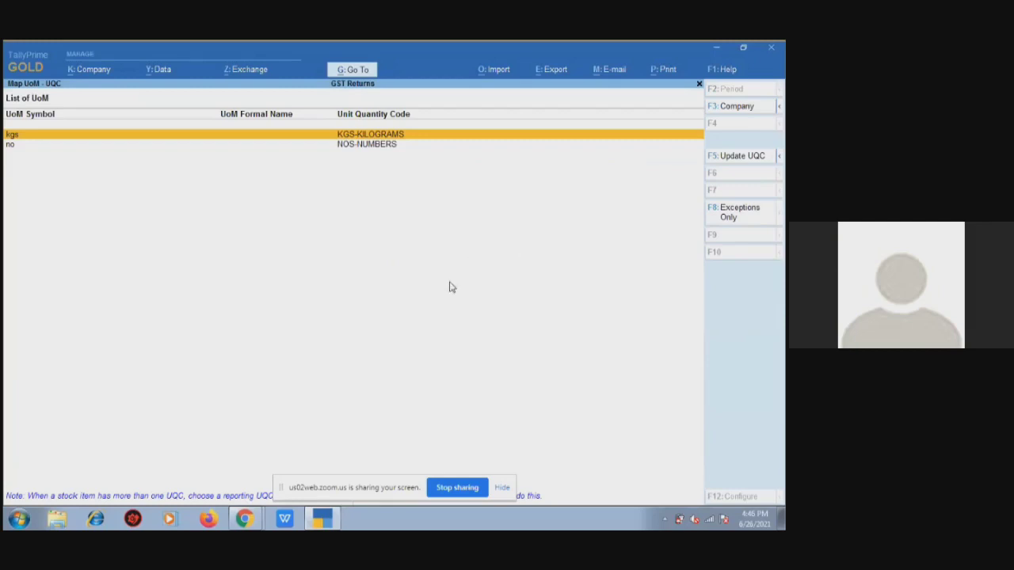
left_click(736, 161)
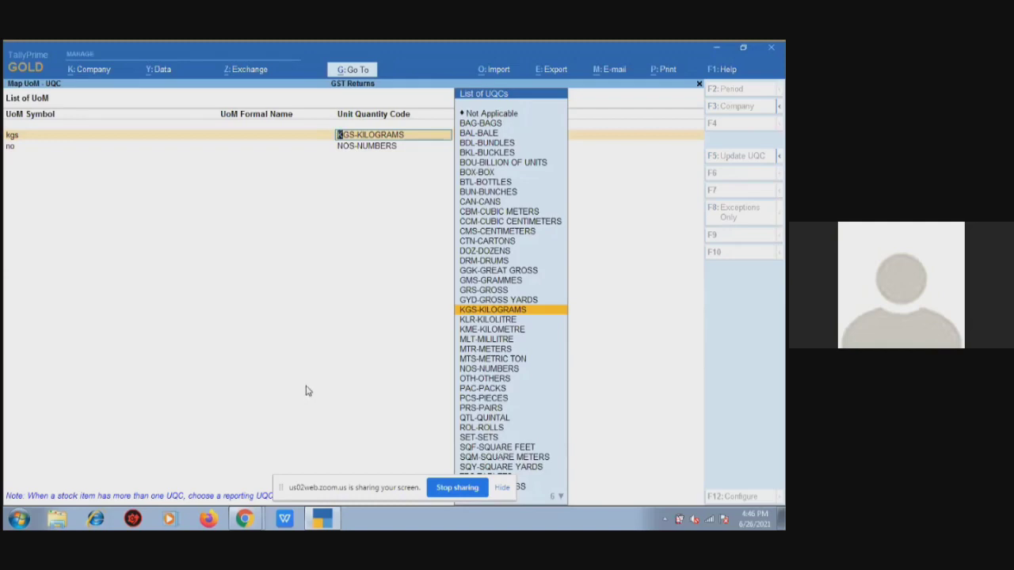
key("Escape")
key("Escape")
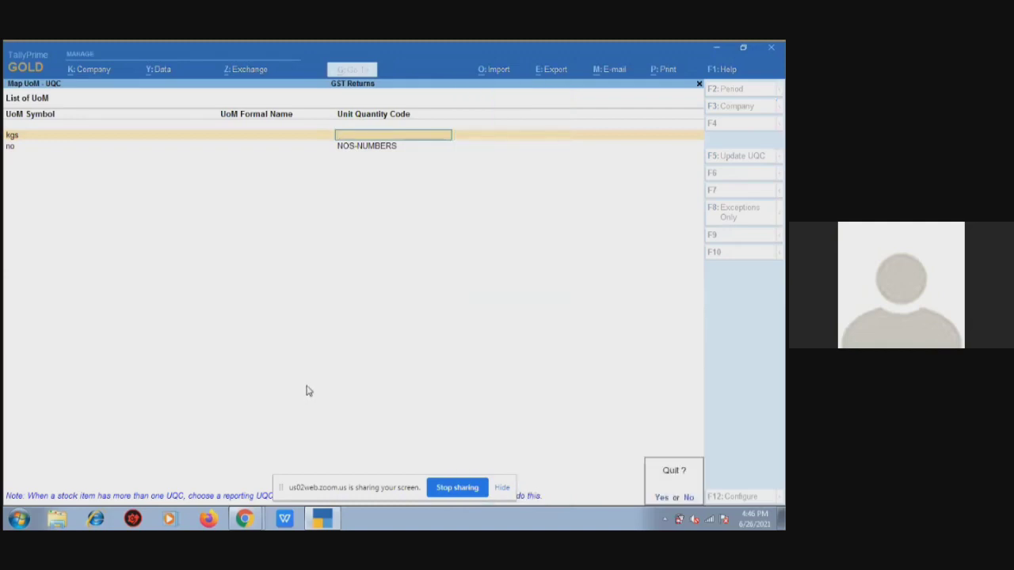
key("y")
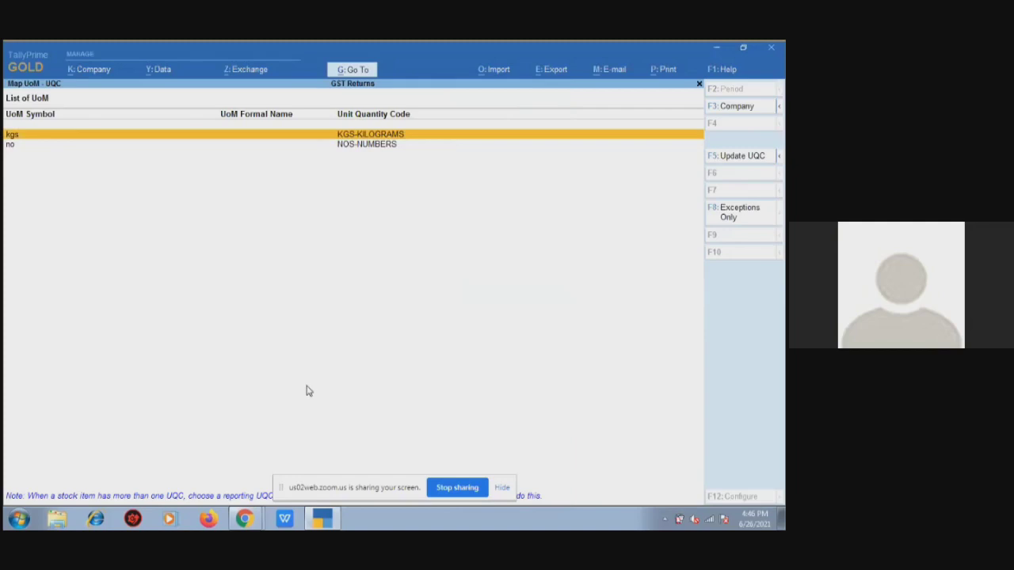
key("Escape")
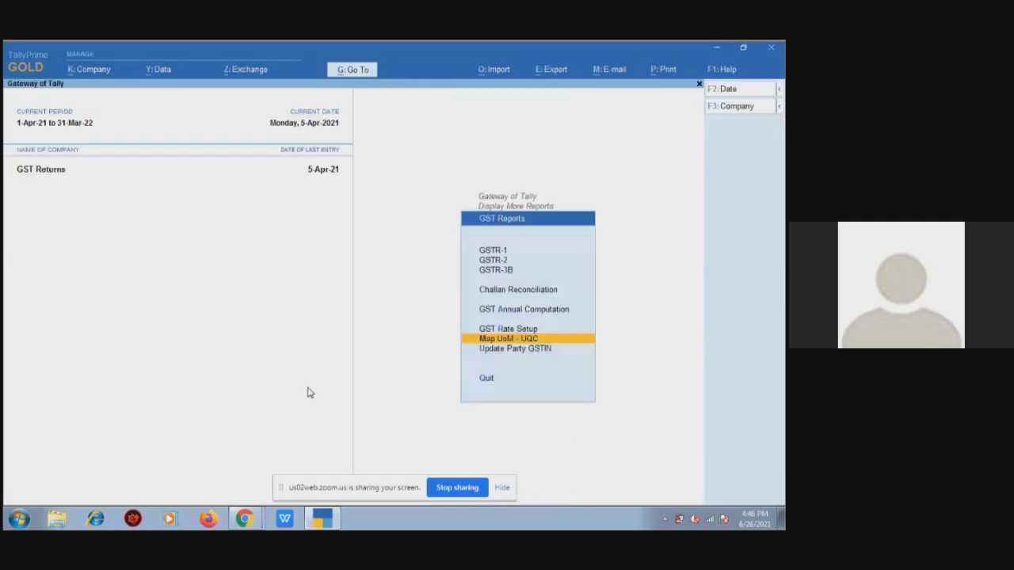
Review the registration type, party type and GSTIN/UIN fields in Update Party GSTIN for all groups and ledgers, and close it
key("Down")
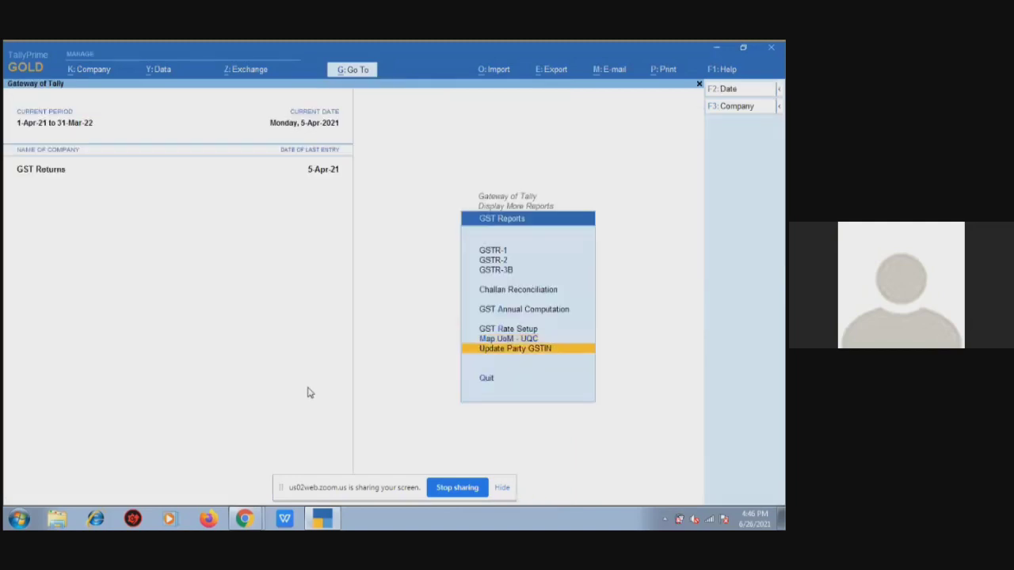
key("Return")
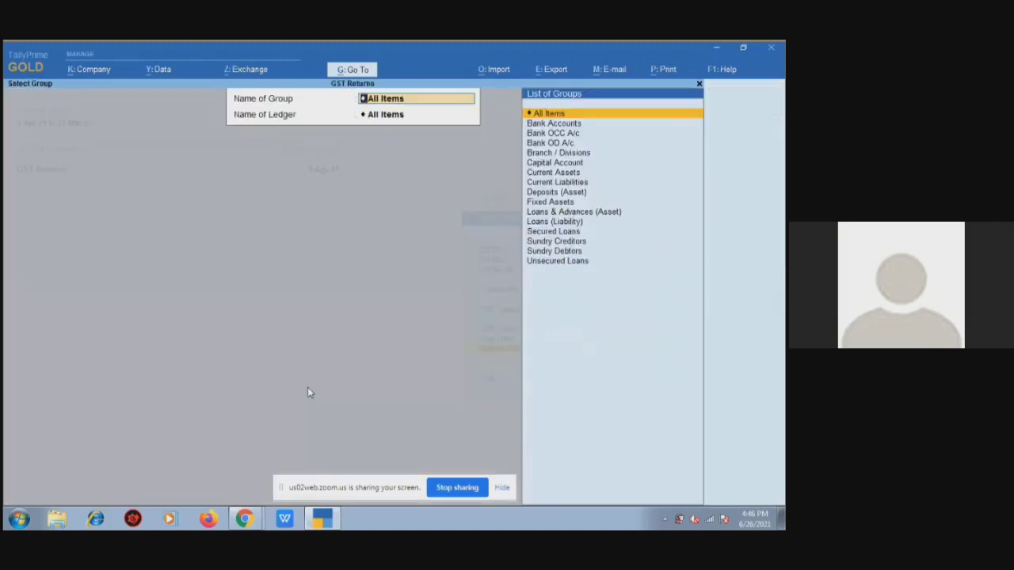
key("Return")
key("Return")
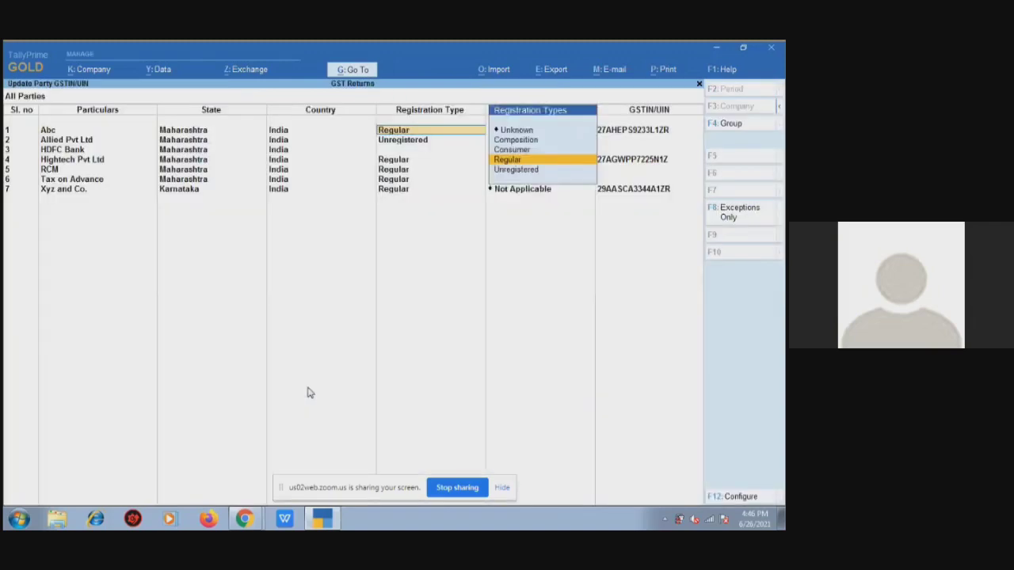
key("Return")
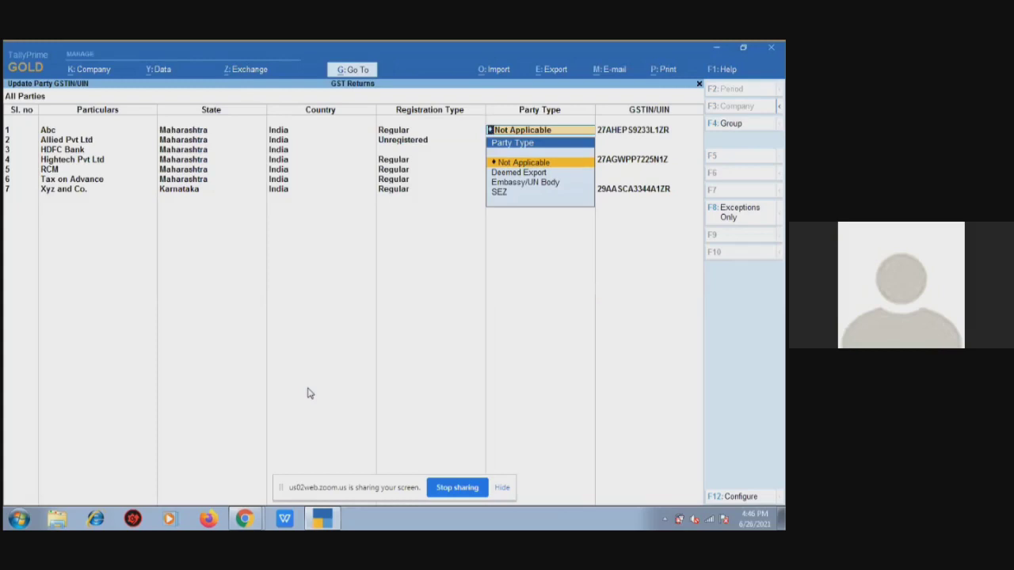
key("Return")
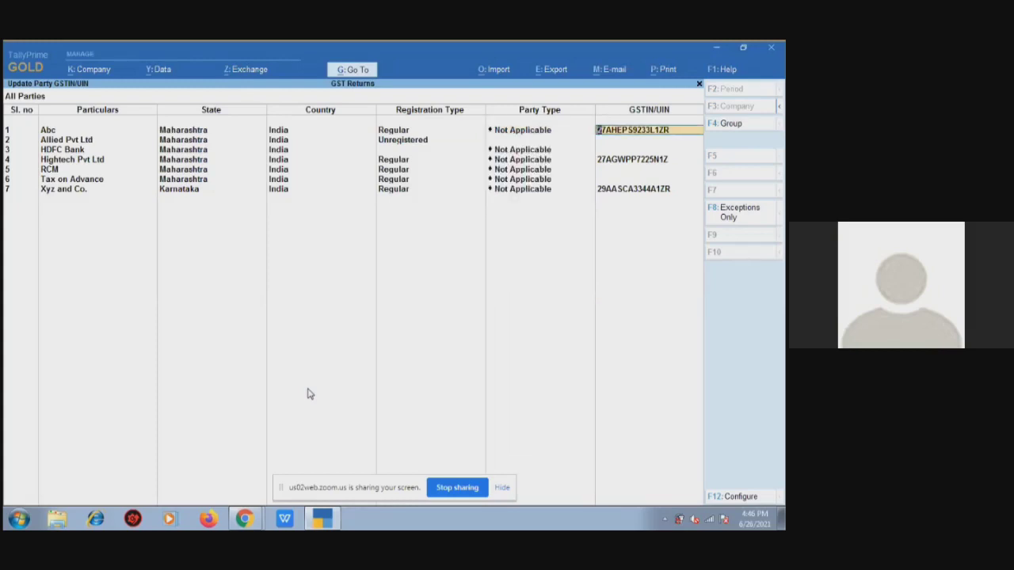
key("Return")
key("Return")
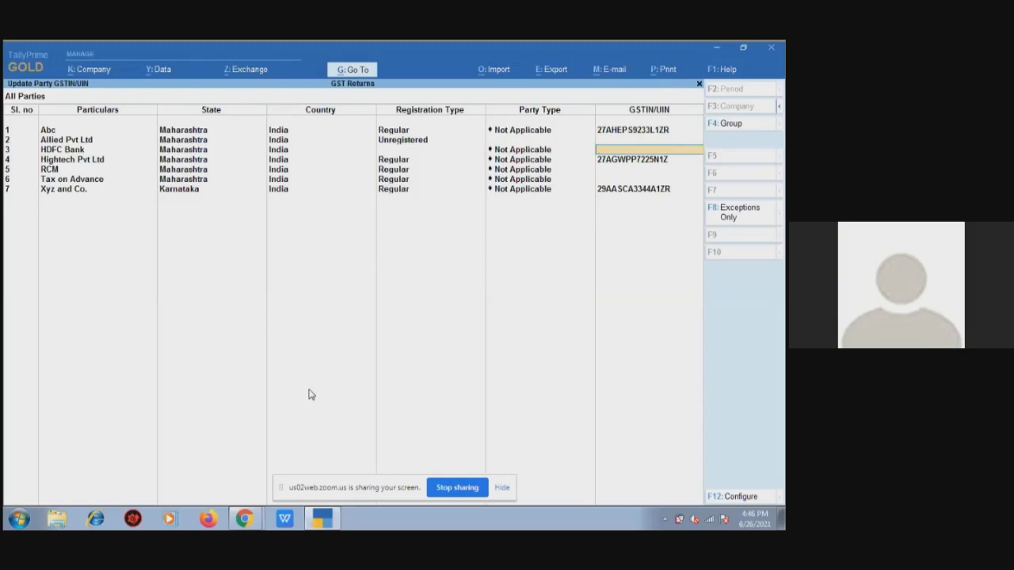
key("Escape")
key("Return")
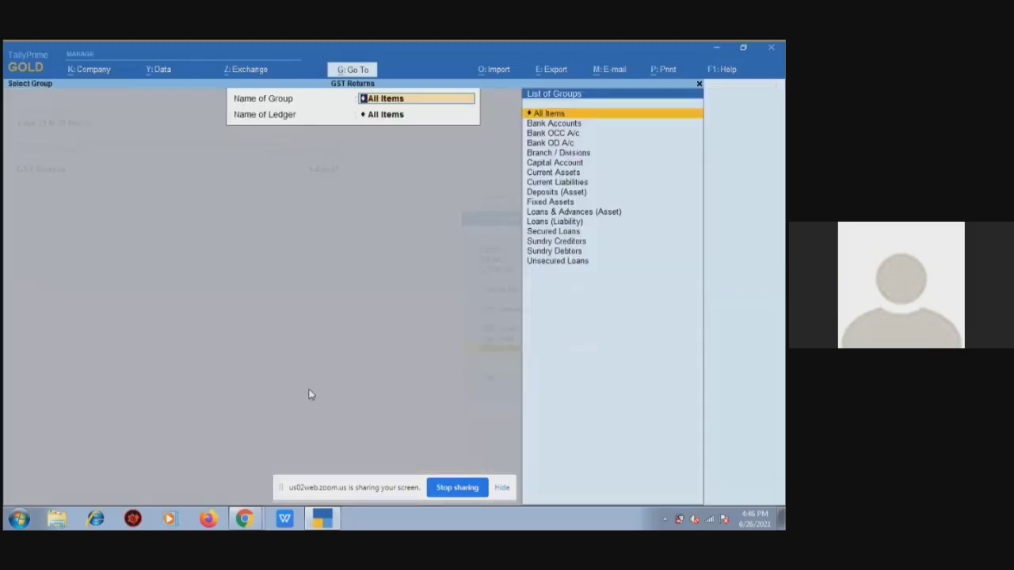
key("Escape")
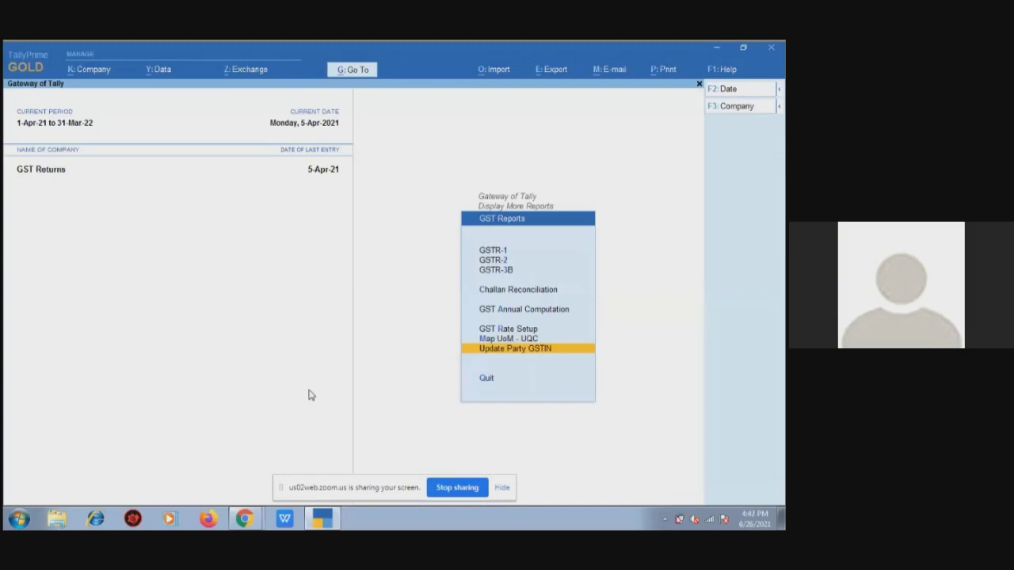